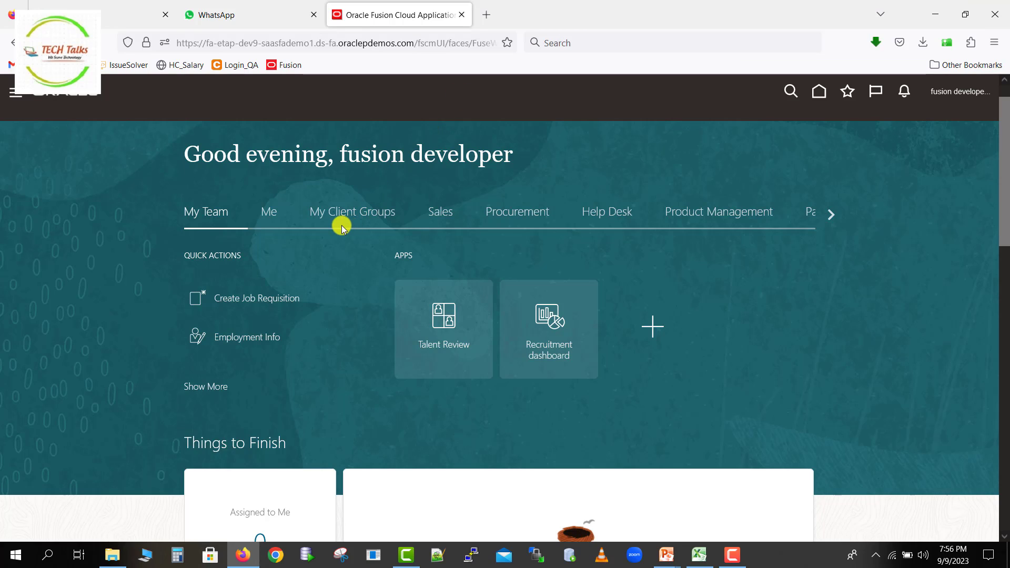
# Open the Delete Stage Table Data task in the Data Exchange area of My Client Groups
pyautogui.click(362, 221)
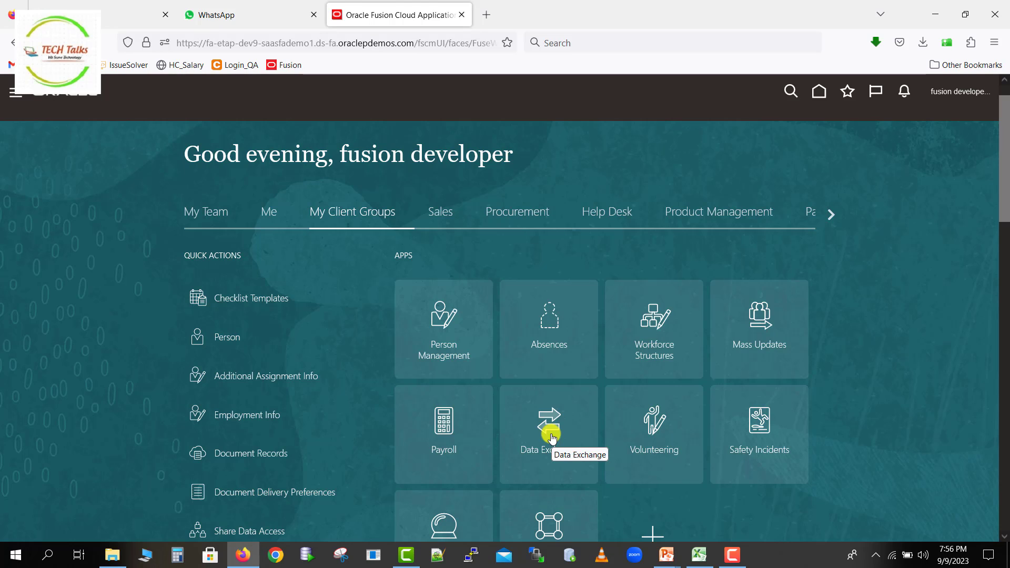
pyautogui.click(551, 439)
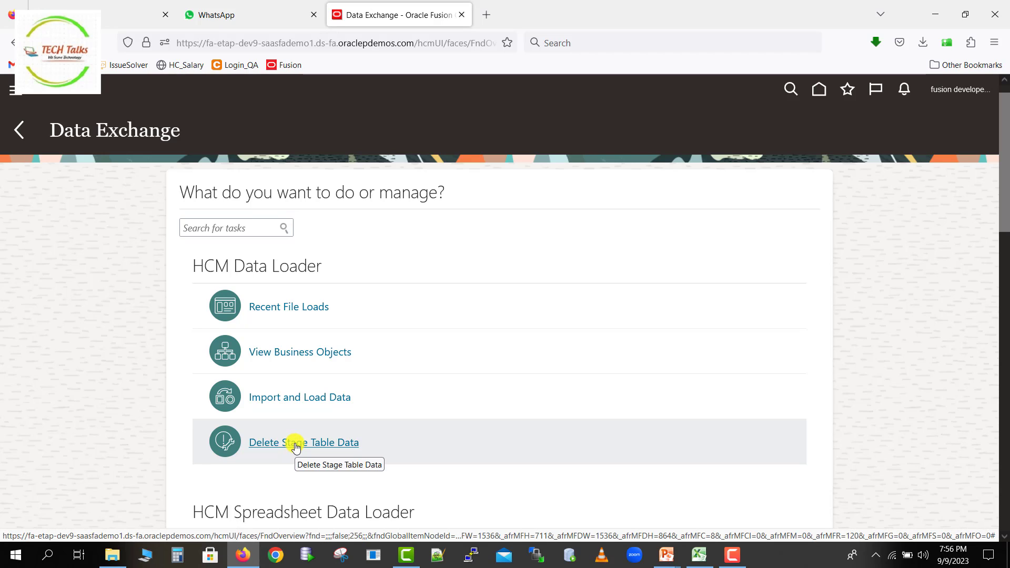
pyautogui.click(295, 444)
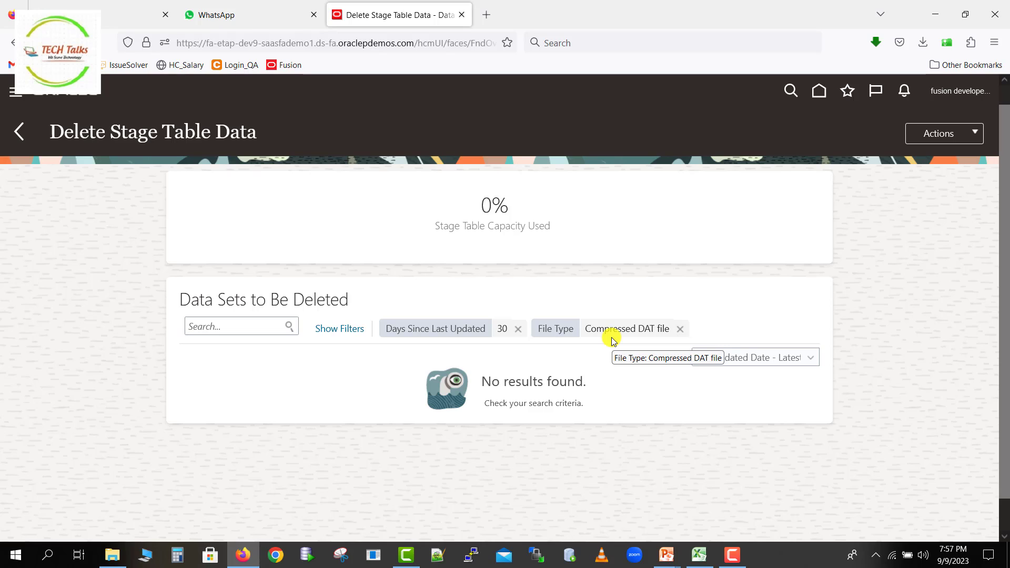
# Clear the Days Since Last Updated and File Type filters, and expand the first Grade.zip data set to check its last updated date
pyautogui.click(680, 330)
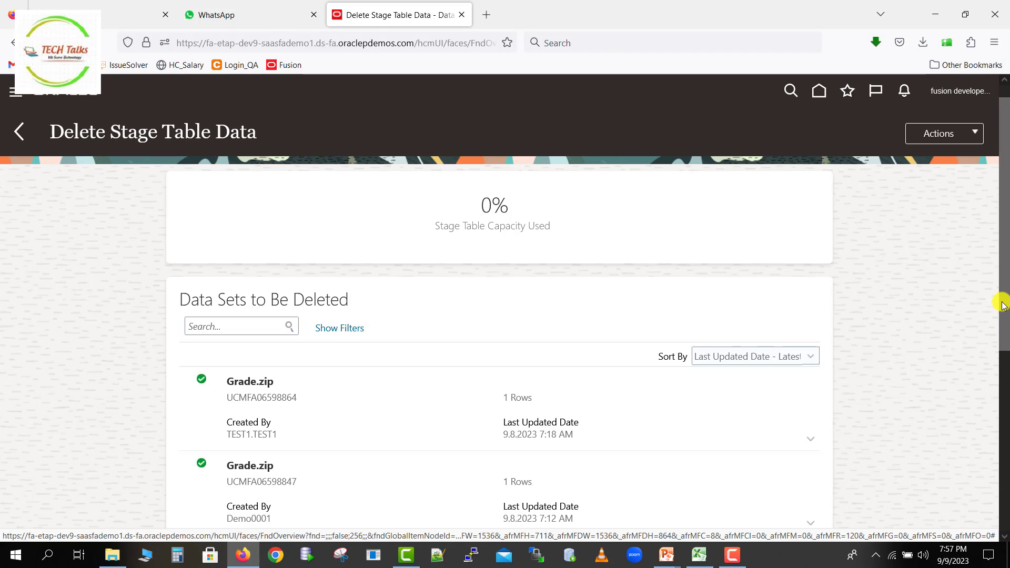
pyautogui.moveTo(1002, 300); pyautogui.dragTo(1004, 395)
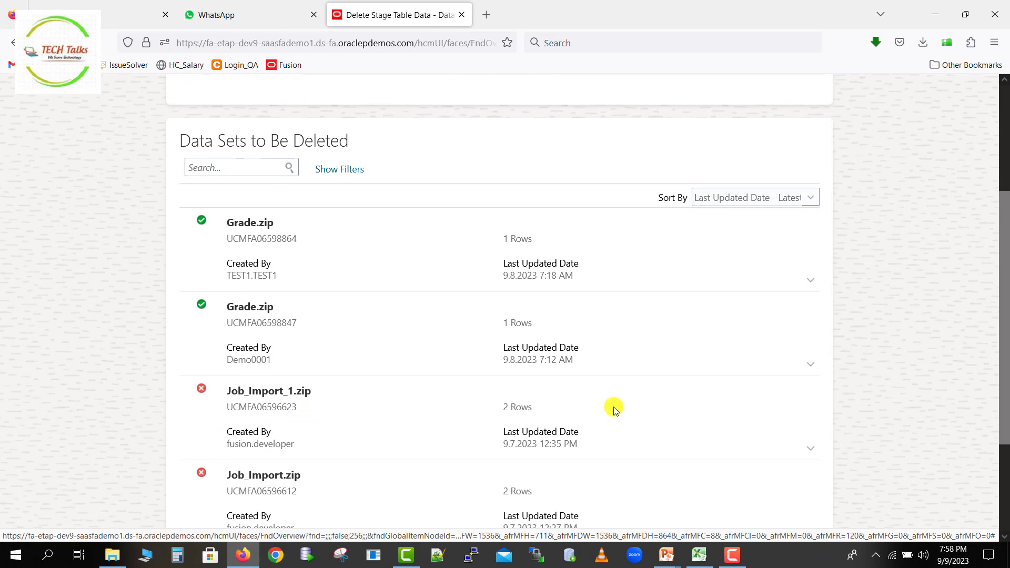
pyautogui.scroll(-1, 1005, 341)
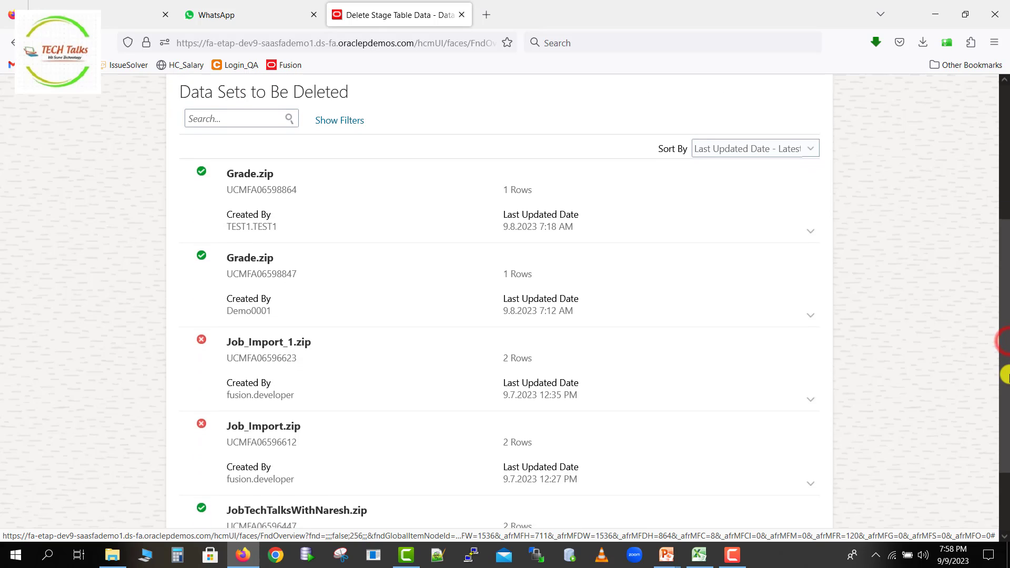
pyautogui.click(814, 266)
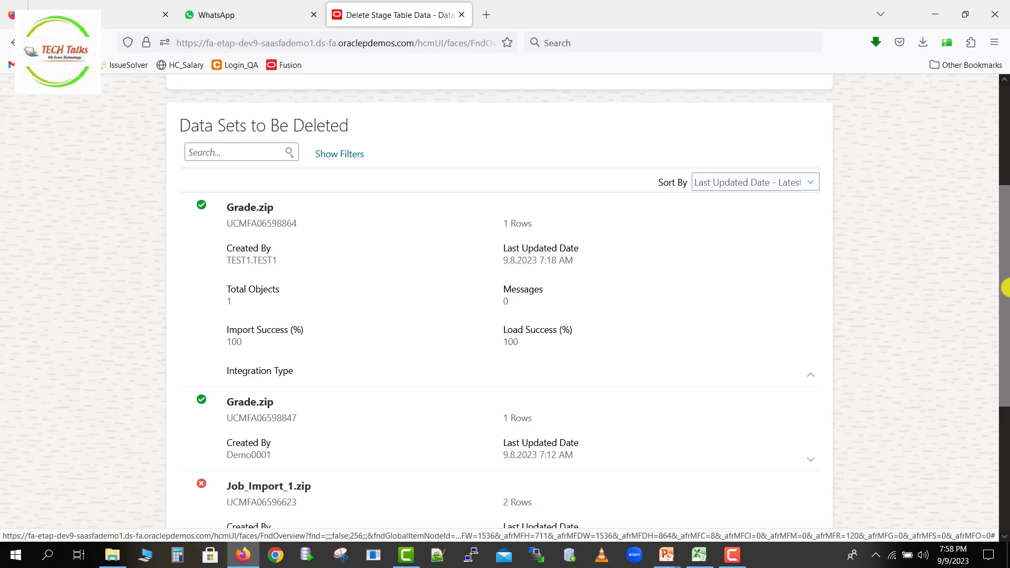
pyautogui.moveTo(502, 261); pyautogui.dragTo(577, 263)
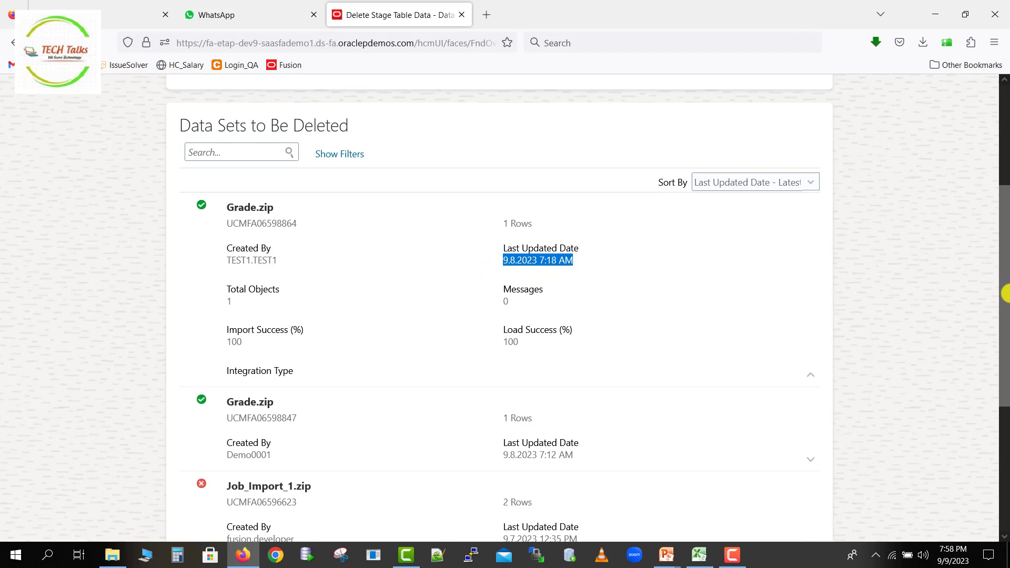
pyautogui.moveTo(1004, 293); pyautogui.dragTo(1004, 221)
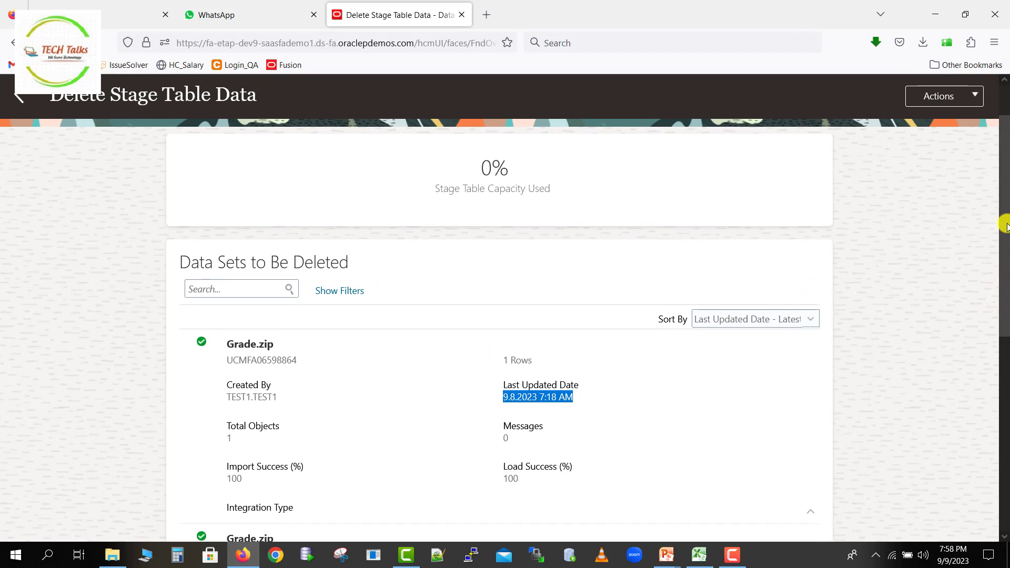
# Review the stage table deletion processes and expand the details of the process in Wait status
pyautogui.click(971, 100)
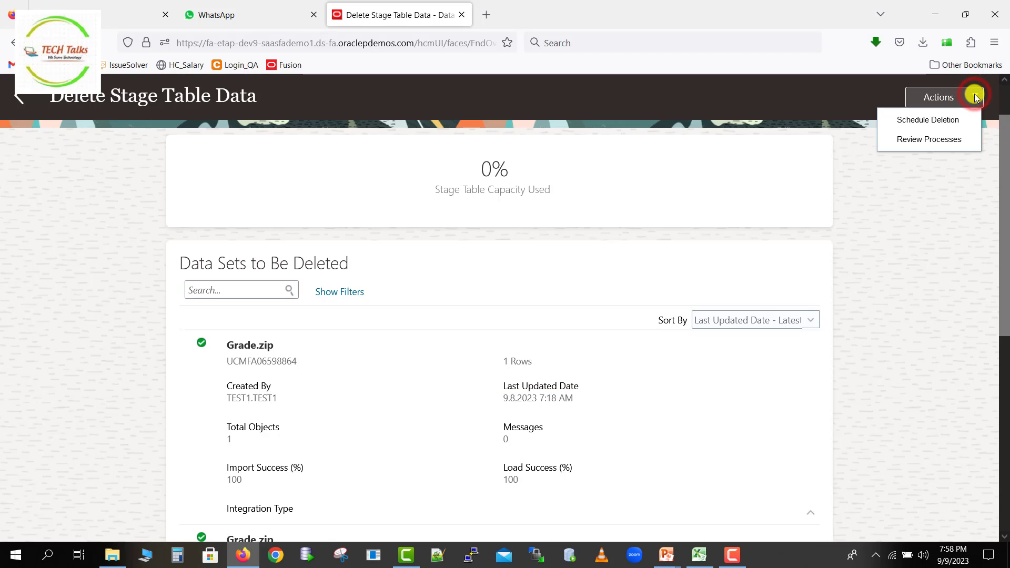
pyautogui.click(936, 141)
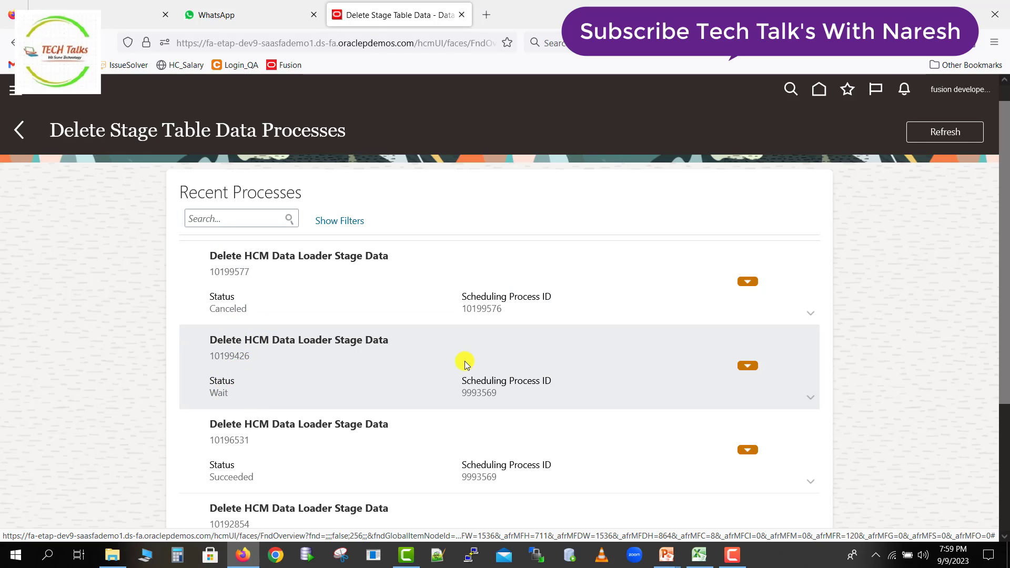
pyautogui.click(752, 365)
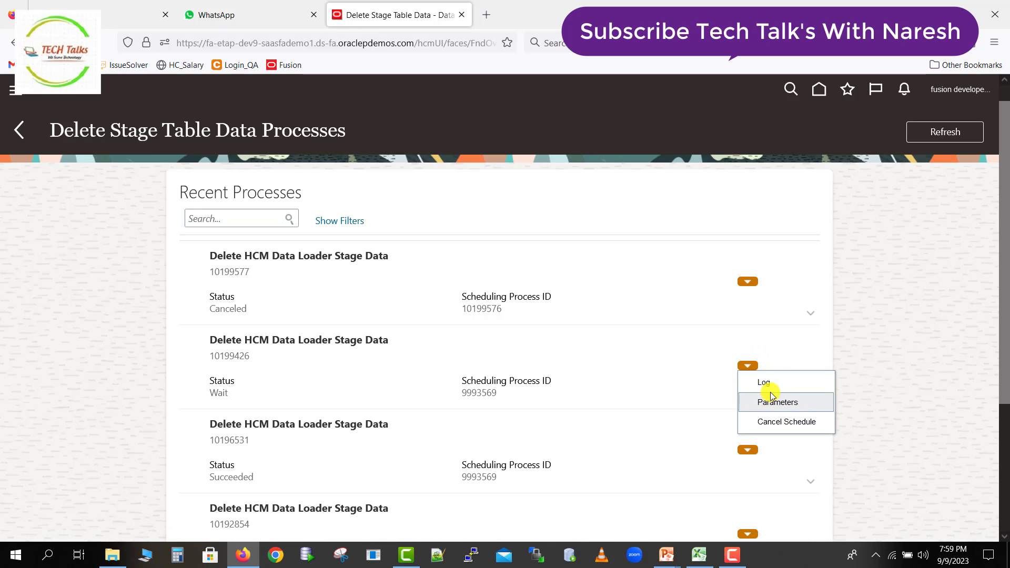
pyautogui.click(807, 402)
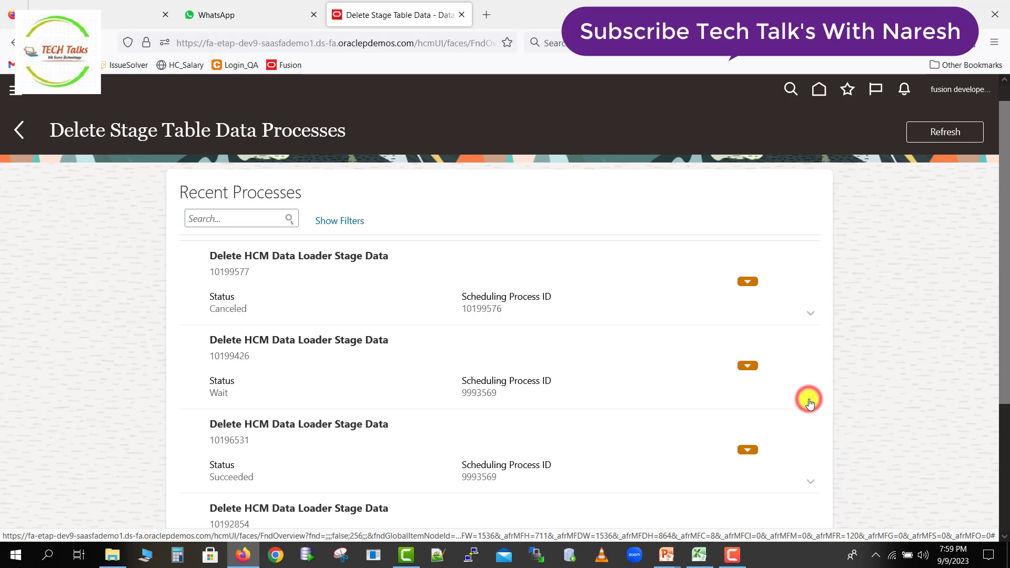
pyautogui.click(810, 400)
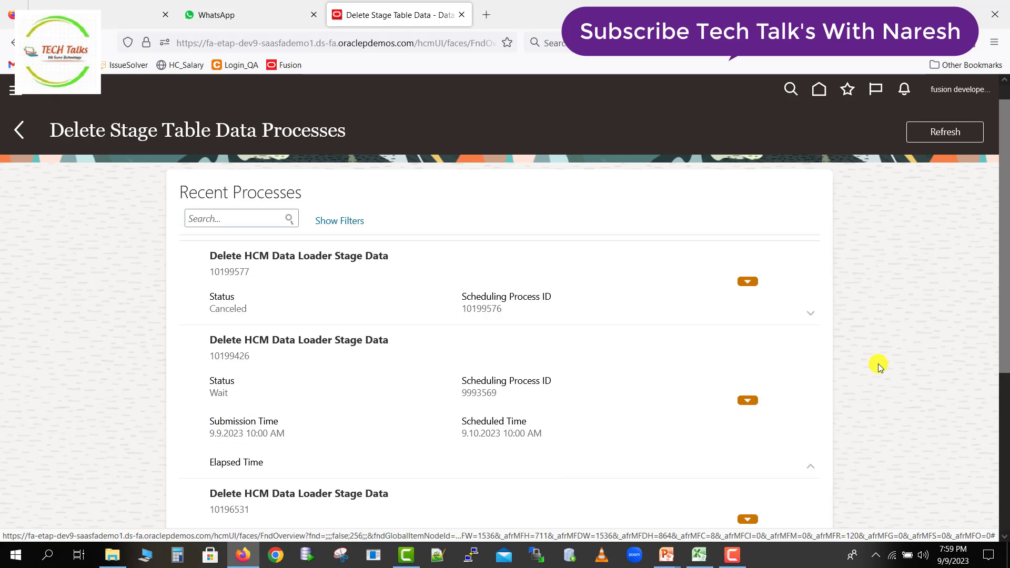
# Expand the first succeeded deletion process and check its elapsed time
pyautogui.moveTo(1005, 339); pyautogui.dragTo(1004, 402)
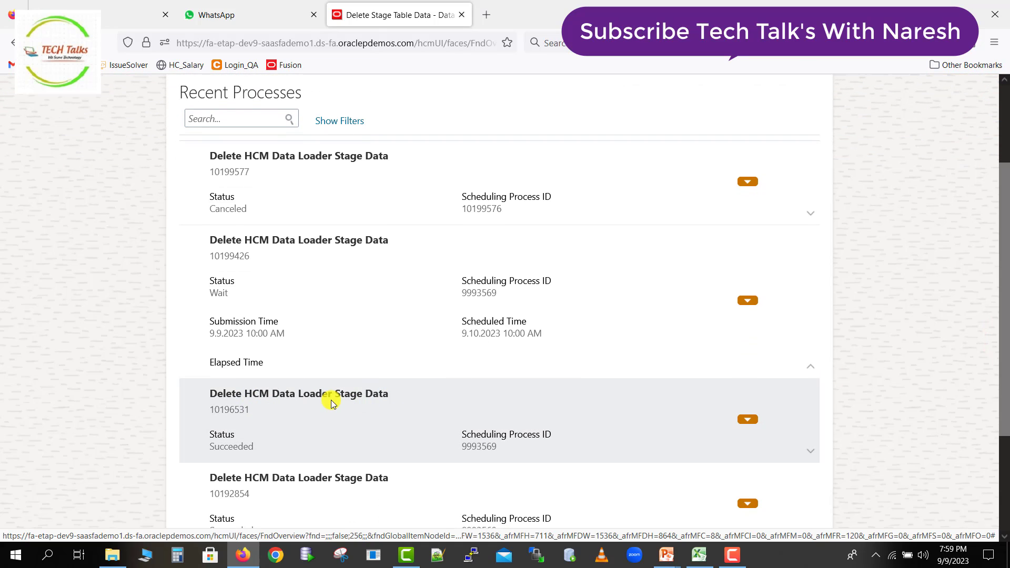
pyautogui.click(811, 452)
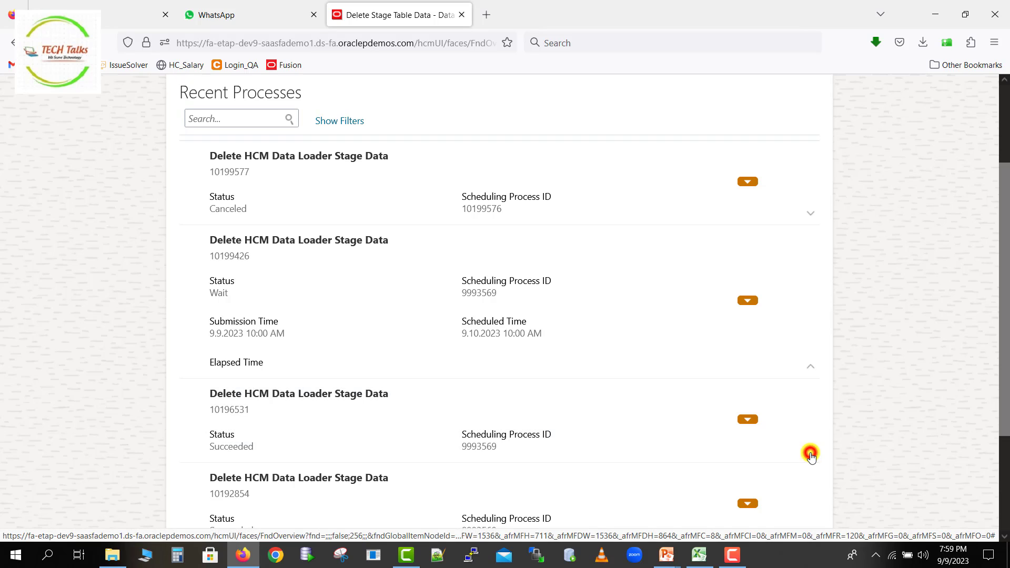
pyautogui.moveTo(1004, 345); pyautogui.dragTo(999, 379)
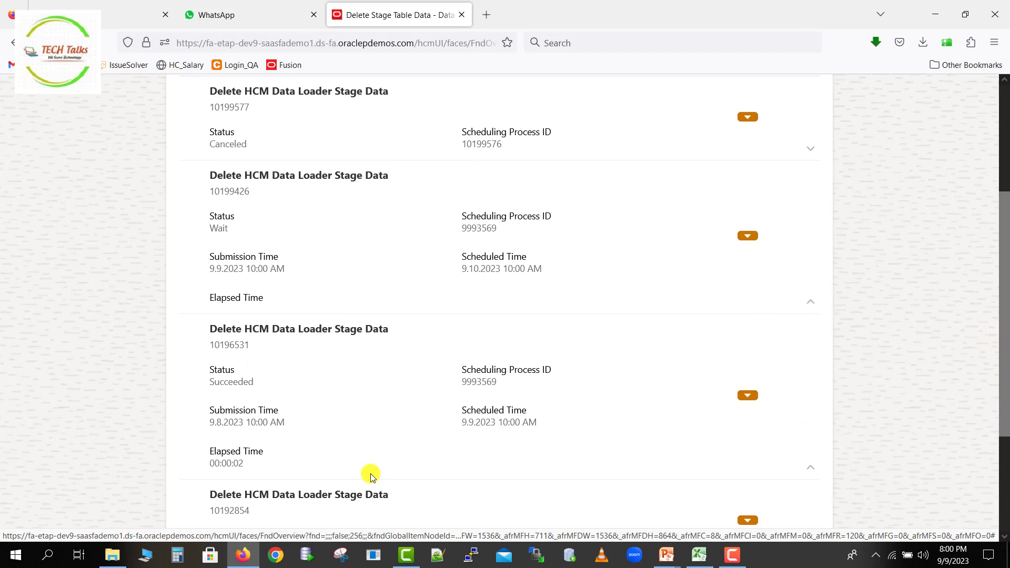
pyautogui.moveTo(246, 467); pyautogui.dragTo(210, 466)
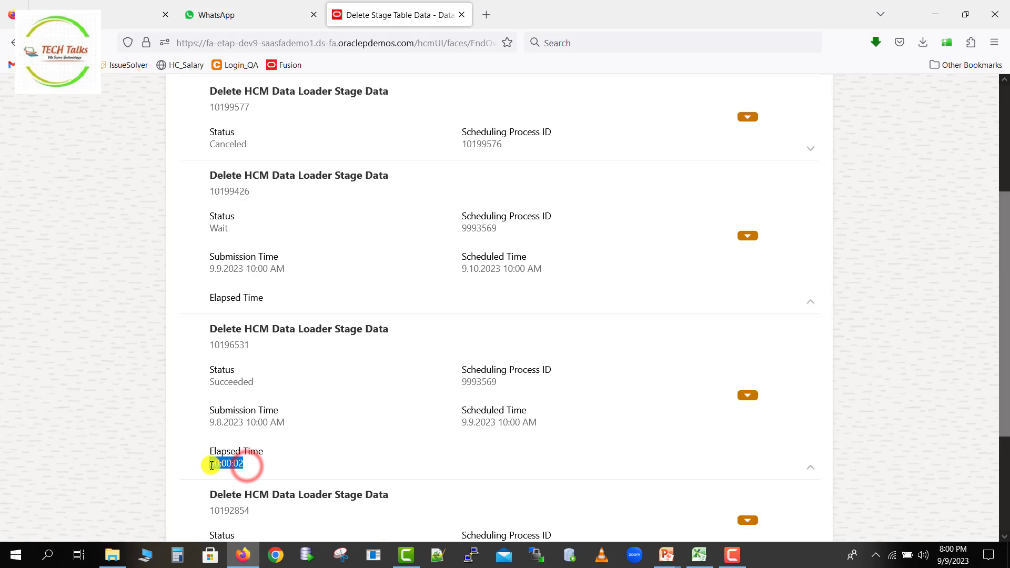
pyautogui.click(876, 421)
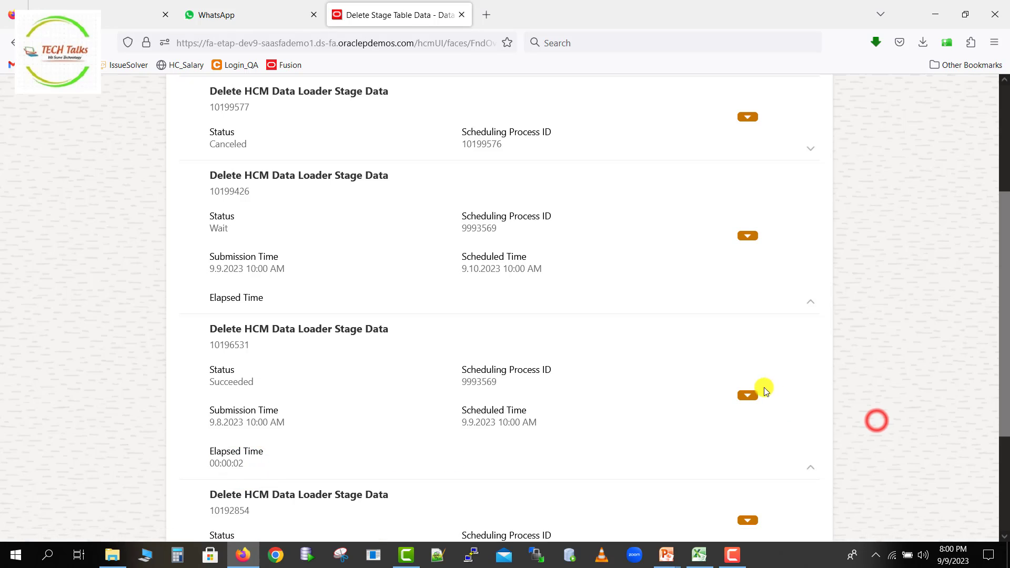
# Open the log of the expanded succeeded process, read through it in full-screen view, and close it
pyautogui.click(745, 394)
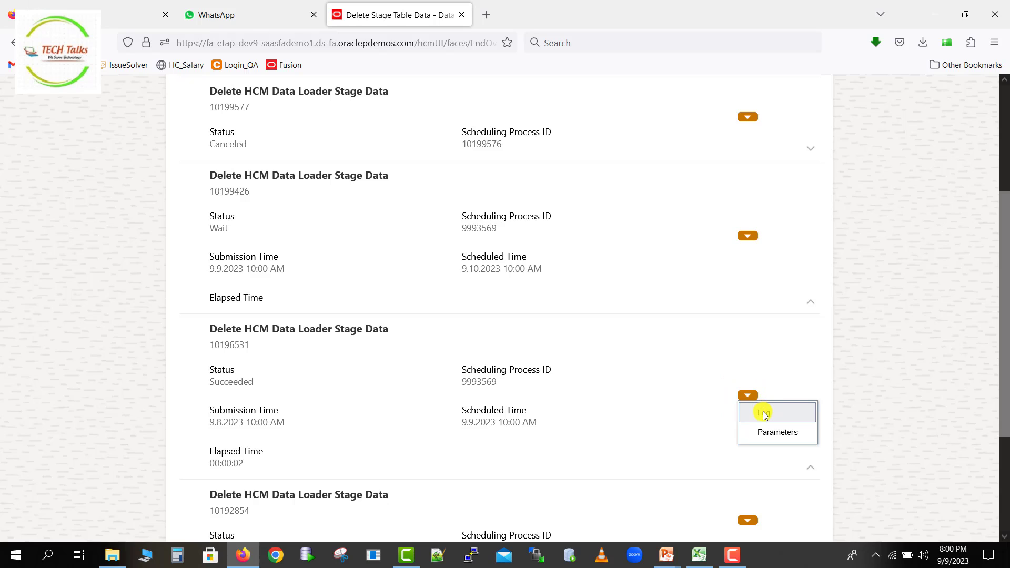
pyautogui.click(765, 413)
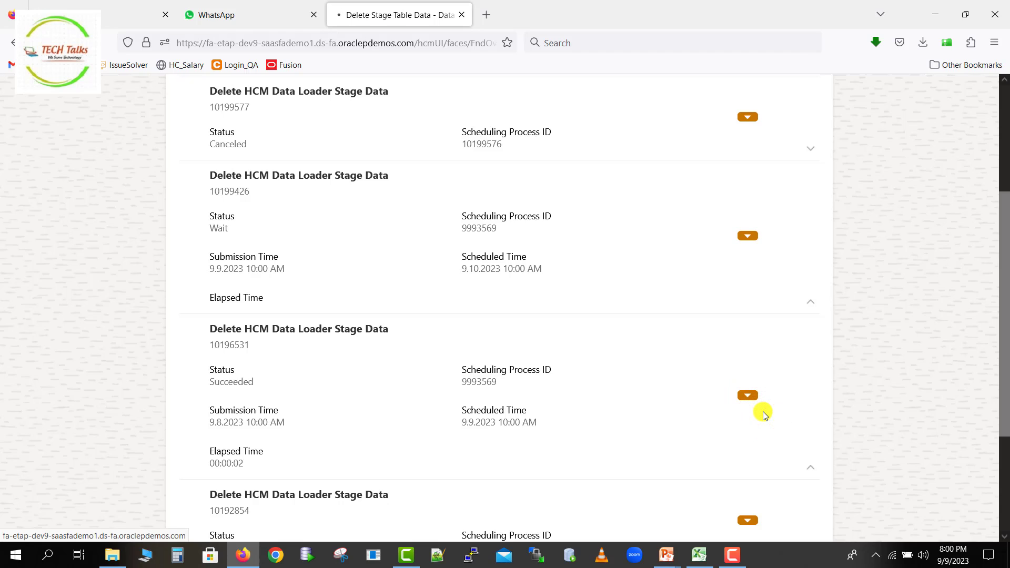
pyautogui.click(788, 78)
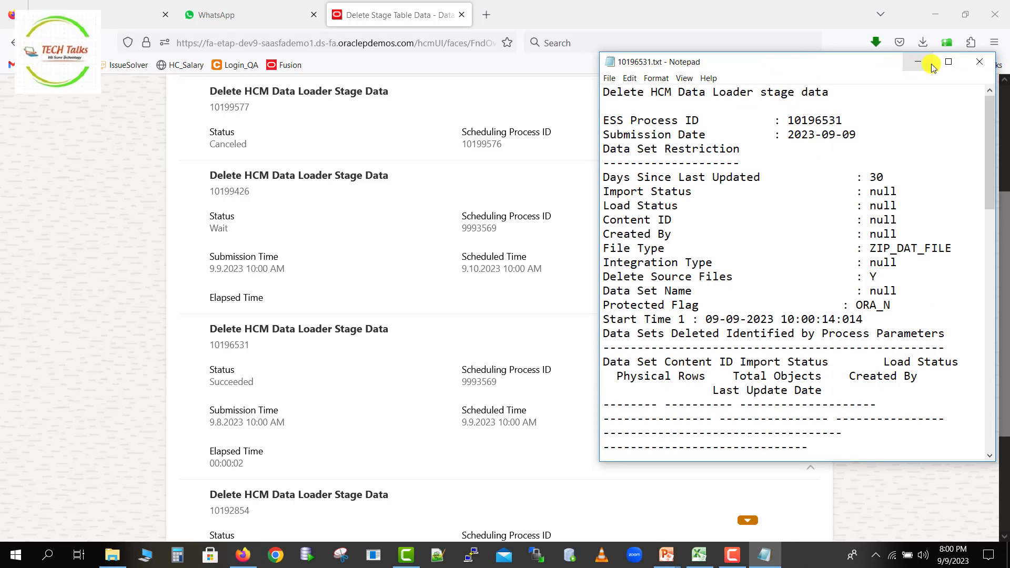
pyautogui.click(947, 62)
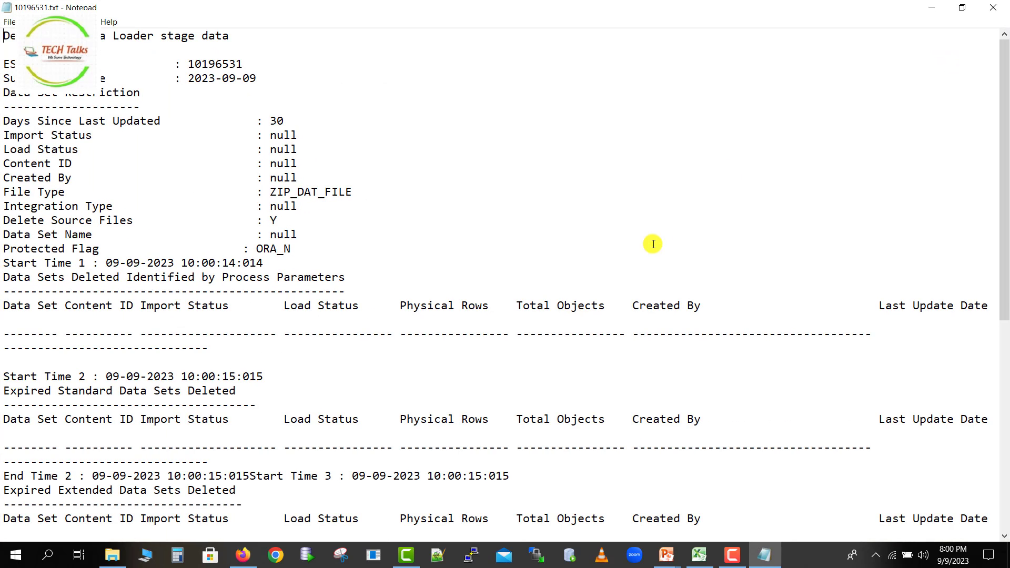
pyautogui.moveTo(1004, 284); pyautogui.dragTo(1004, 434)
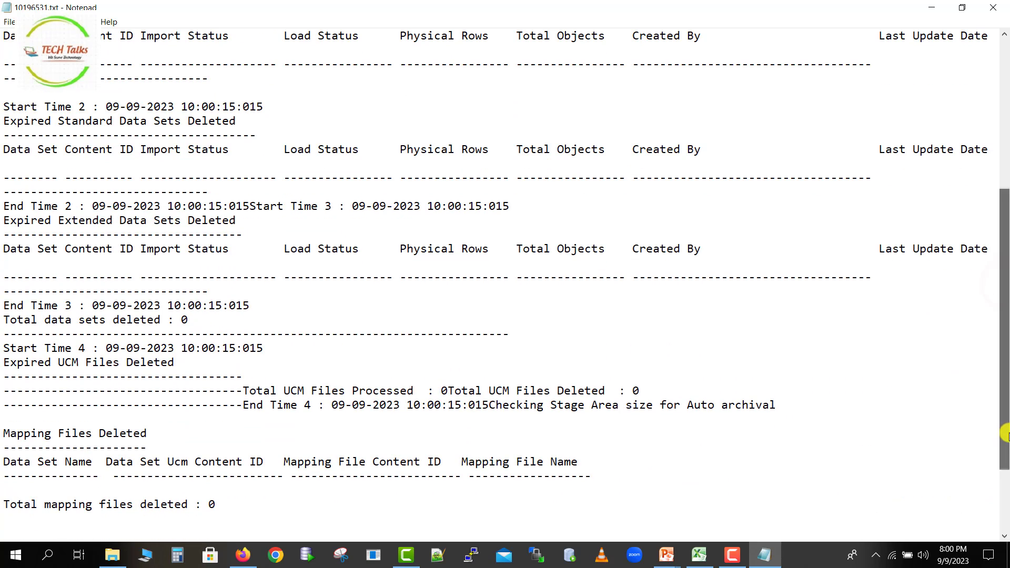
pyautogui.scroll(6, 1004, 435)
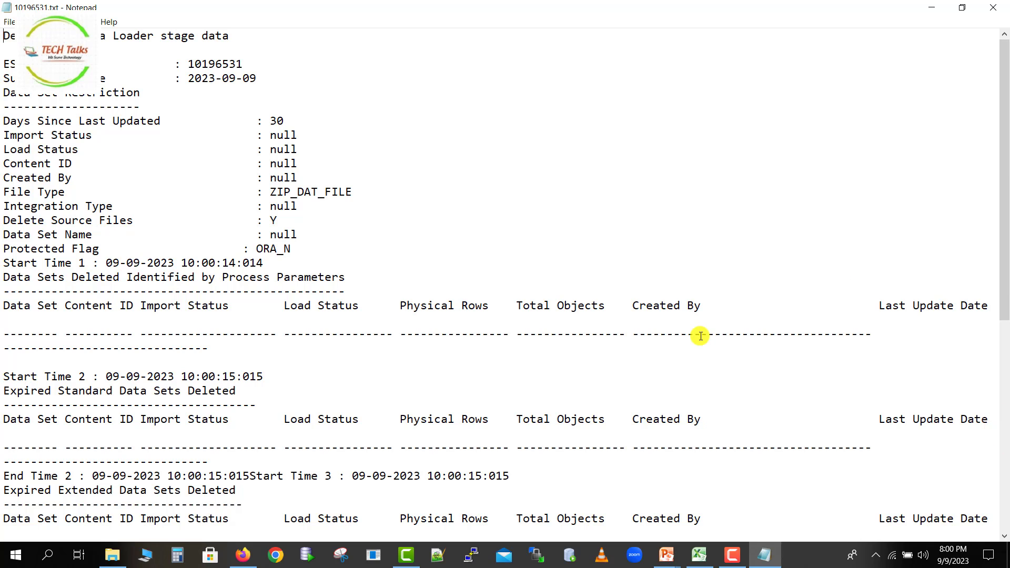
pyautogui.click(993, 9)
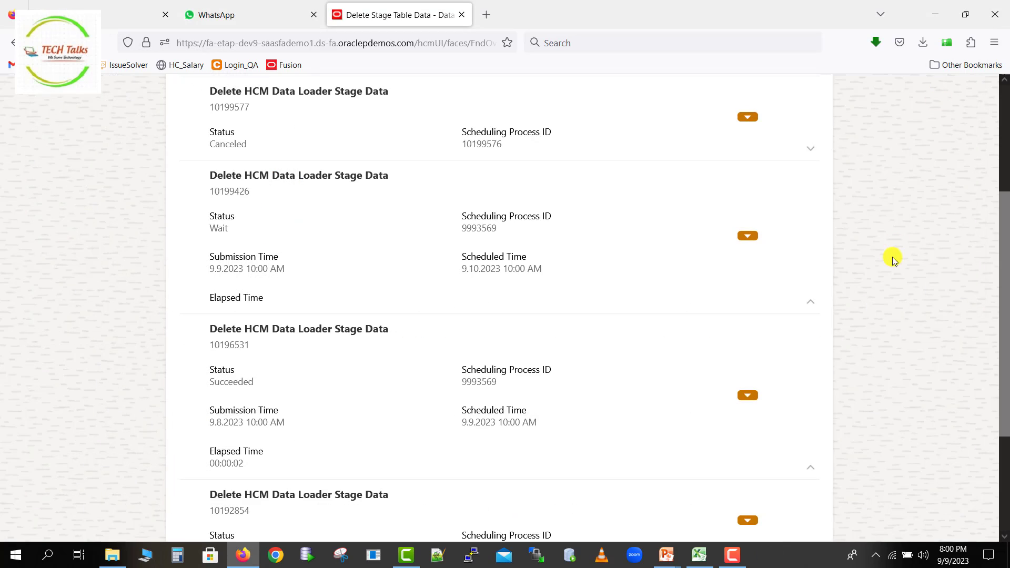
# Check the waiting process's scheduled time and refresh the list of recent processes
pyautogui.moveTo(1005, 318); pyautogui.dragTo(1005, 302)
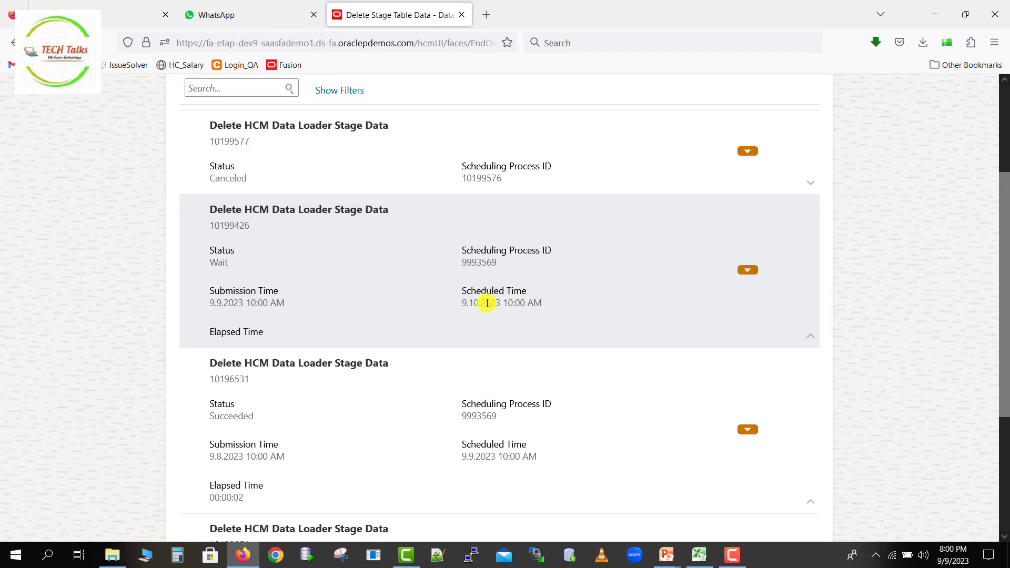
pyautogui.click(814, 341)
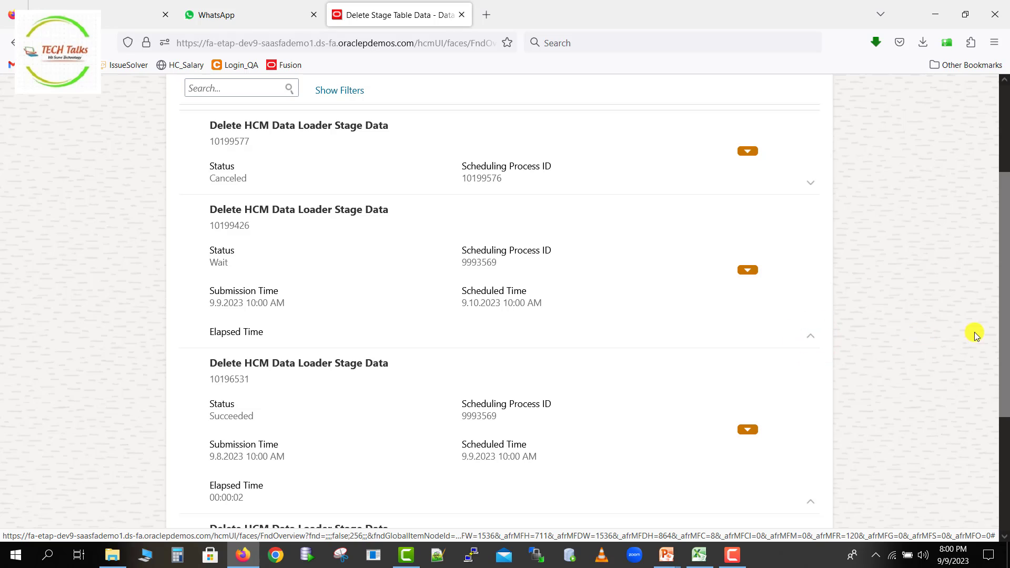
pyautogui.moveTo(1005, 345); pyautogui.dragTo(1005, 263)
pyautogui.click(935, 131)
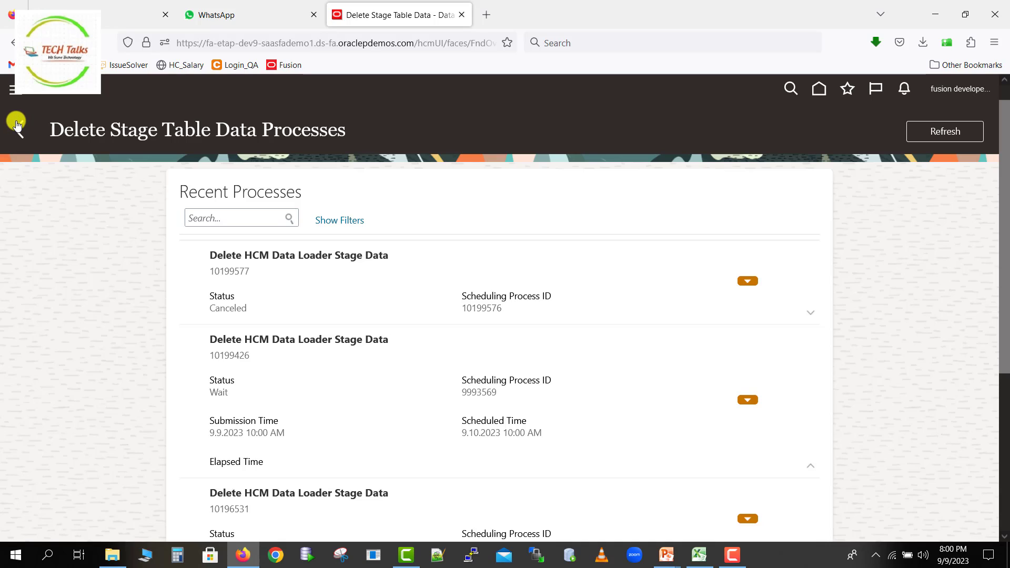
# Return to the Delete Stage Table Data page and start scheduling a deletion
pyautogui.click(18, 127)
pyautogui.click(974, 132)
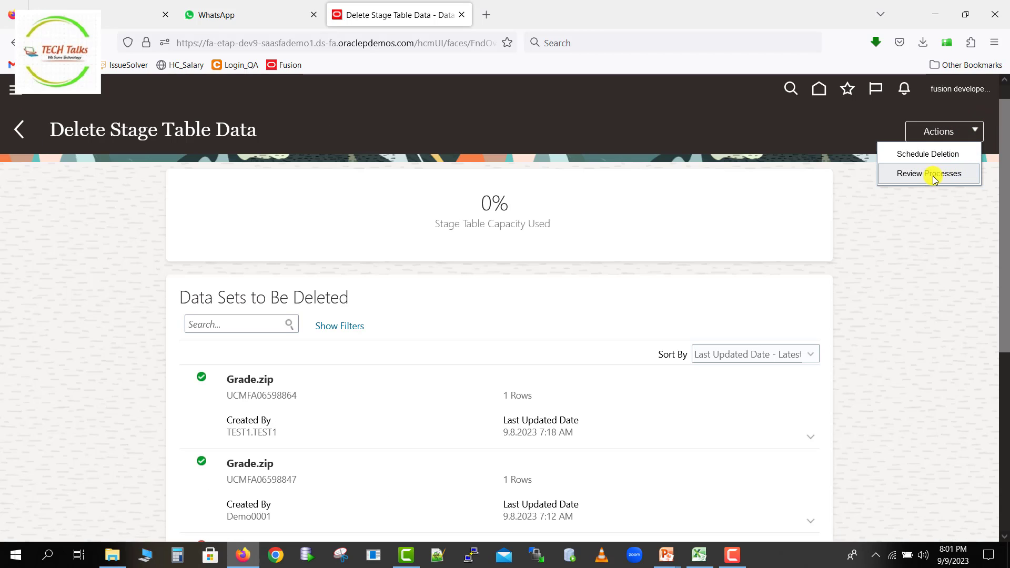
pyautogui.click(931, 155)
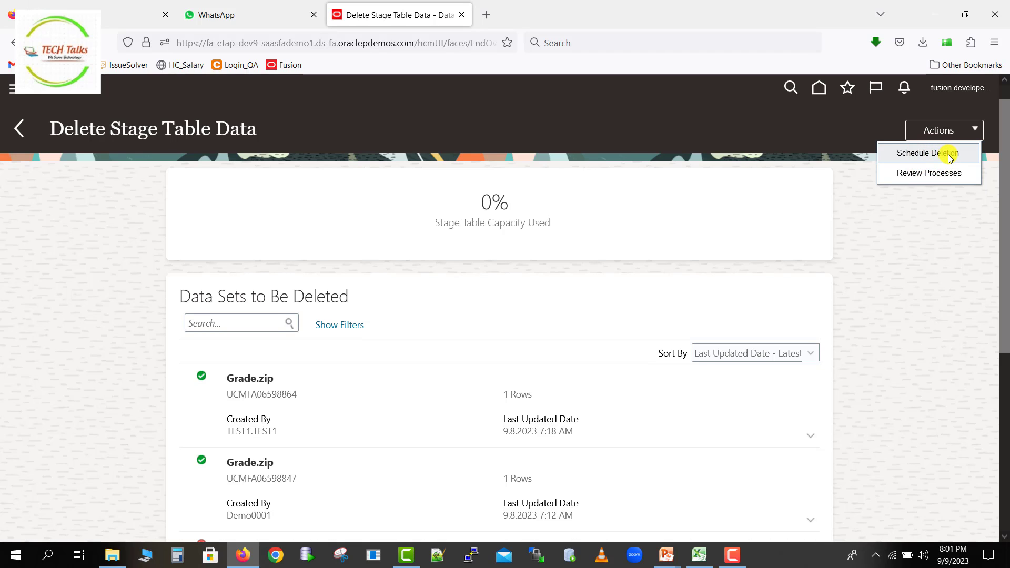
pyautogui.click(948, 153)
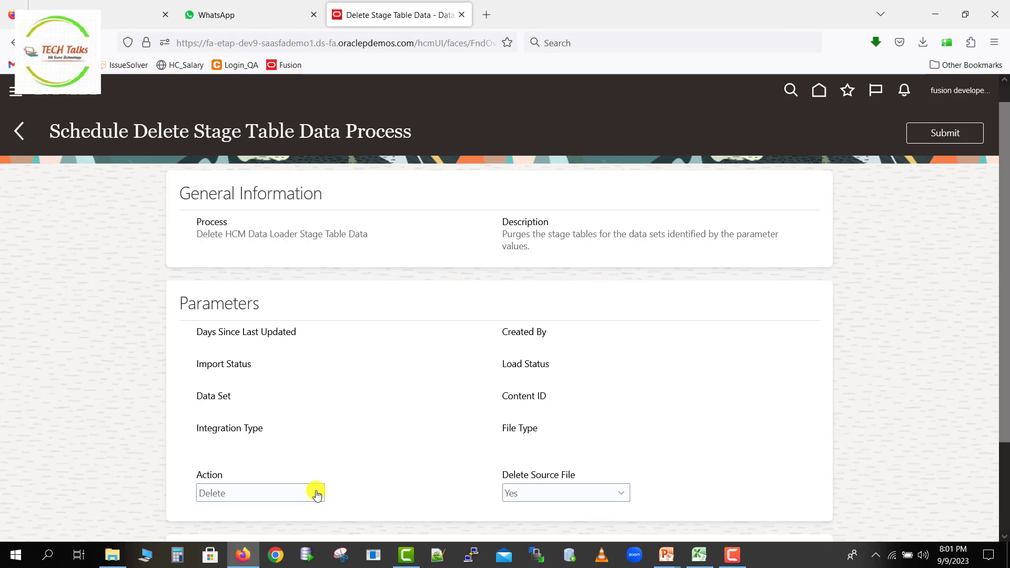
# Choose Delete as the action in the parameters of the deletion process
pyautogui.scroll(-3, 596, 321)
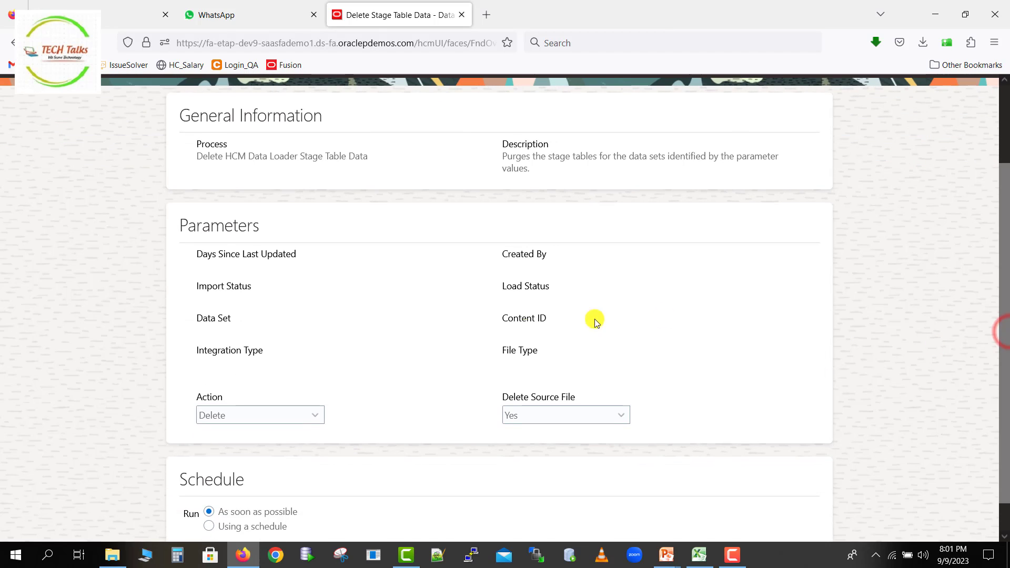
pyautogui.click(319, 415)
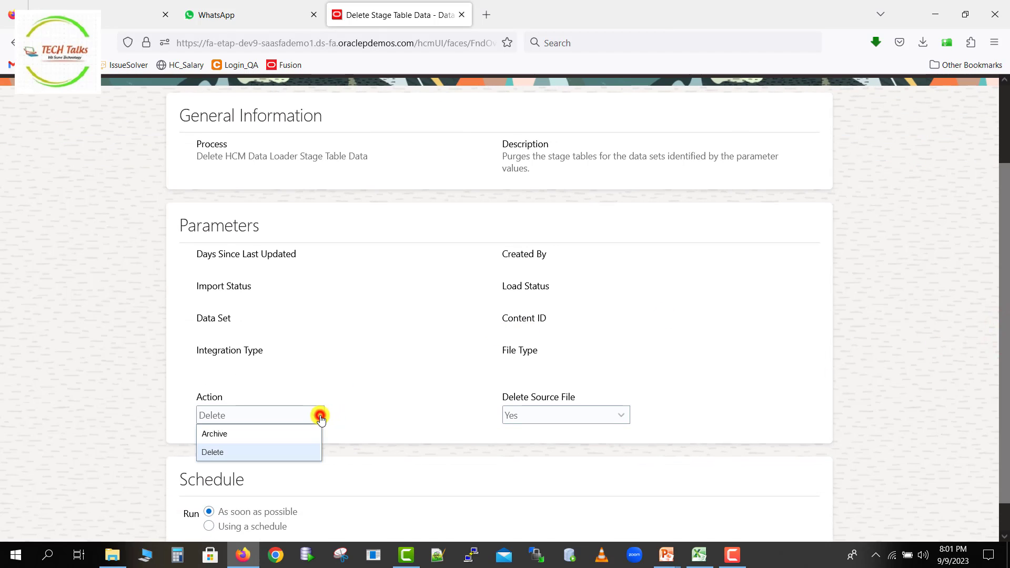
pyautogui.click(227, 453)
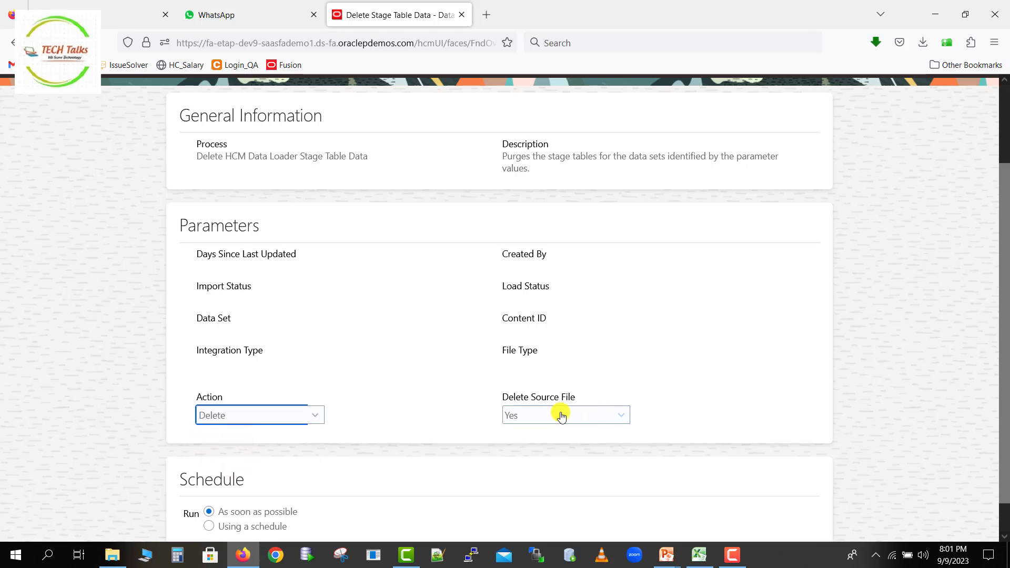
# Set the Delete Source File parameter to Yes for the deletion process
pyautogui.click(623, 416)
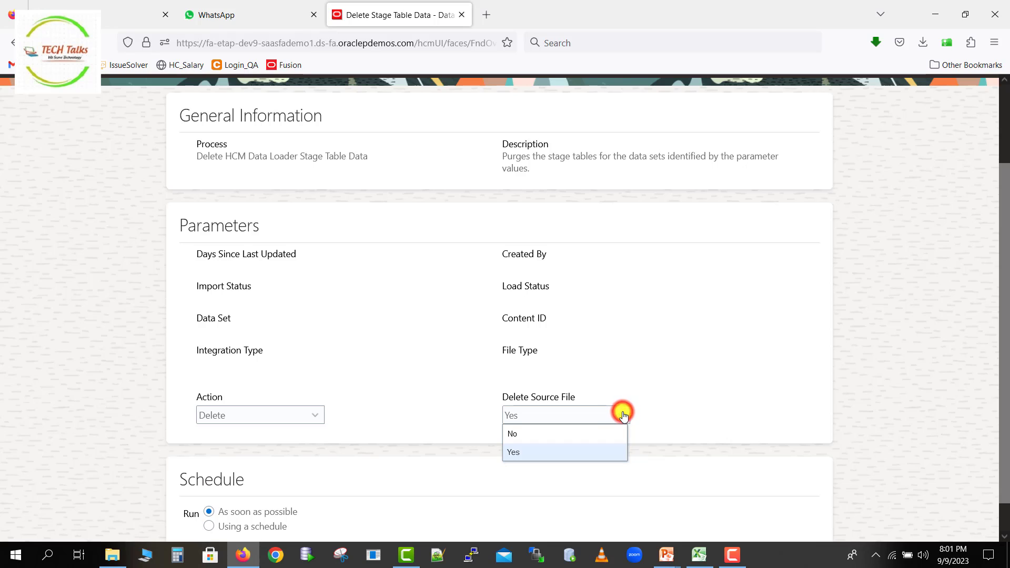
pyautogui.click(583, 453)
pyautogui.moveTo(1005, 374); pyautogui.dragTo(1006, 463)
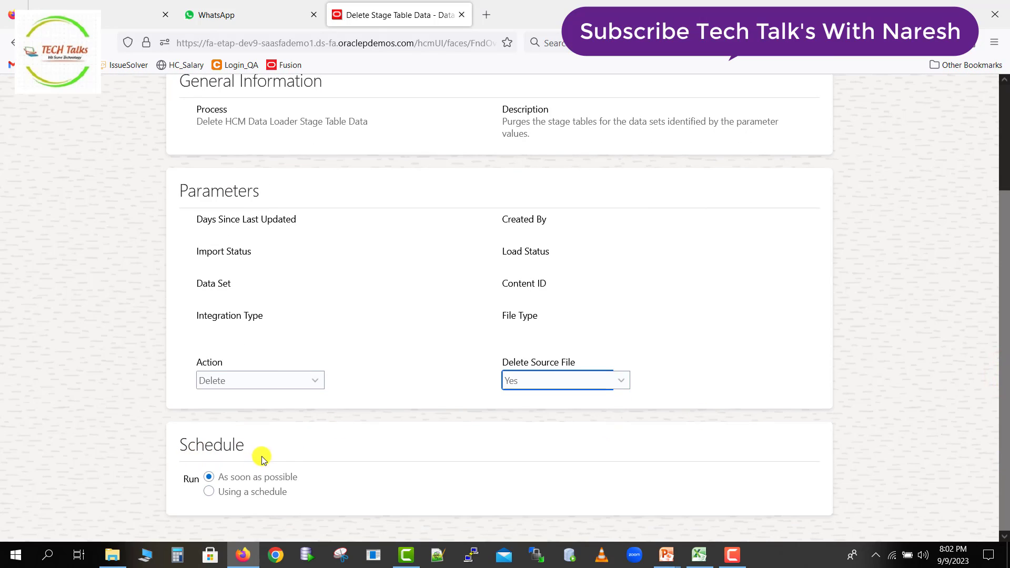
pyautogui.click(209, 491)
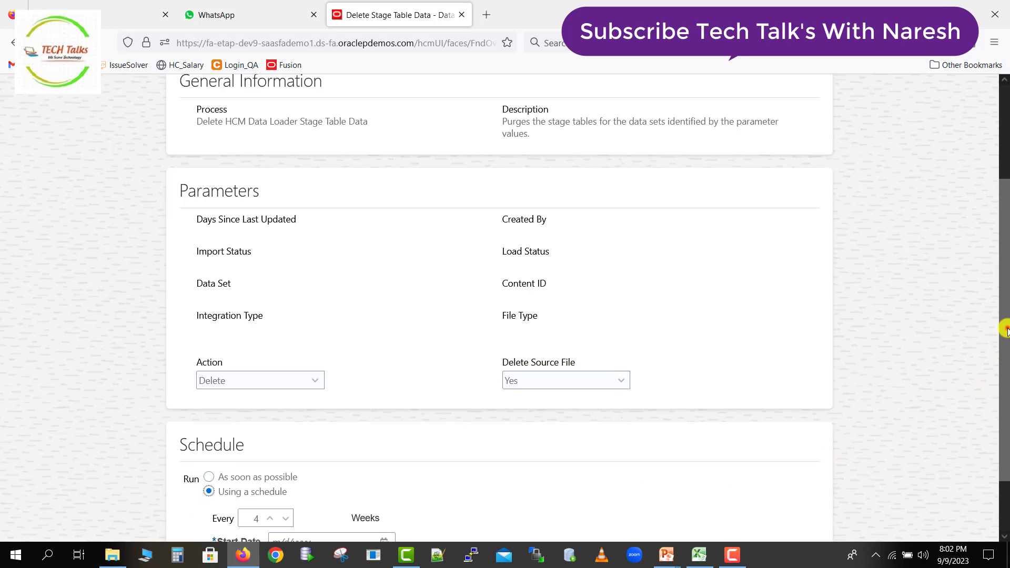
pyautogui.scroll(-2, 1006, 329)
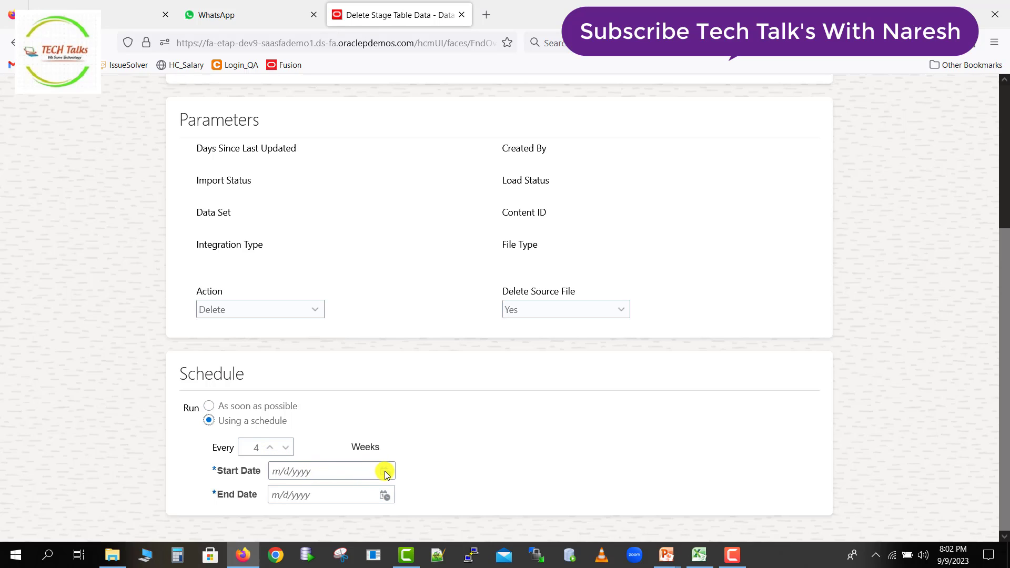
pyautogui.click(279, 450)
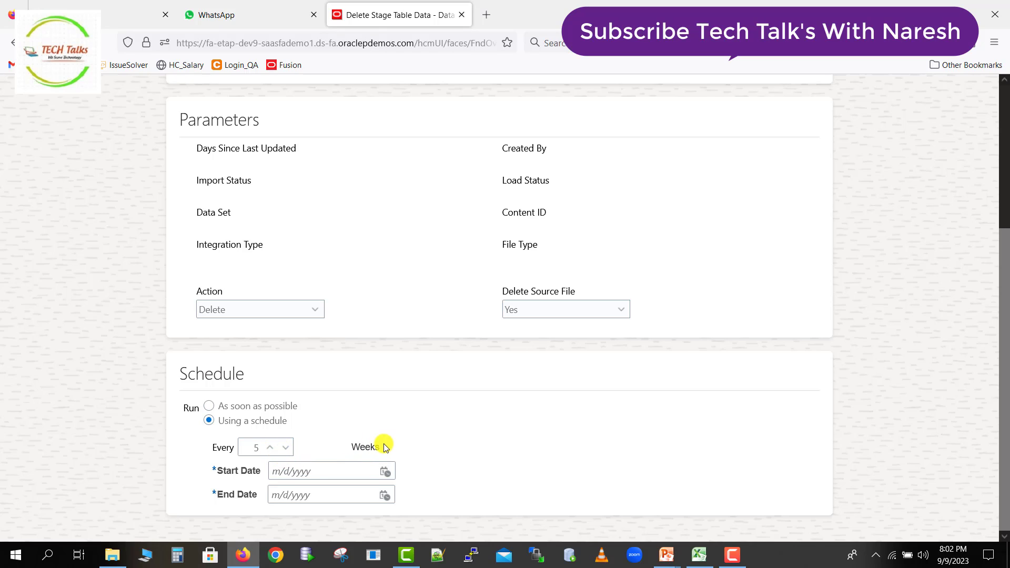
pyautogui.moveTo(384, 448); pyautogui.dragTo(342, 450)
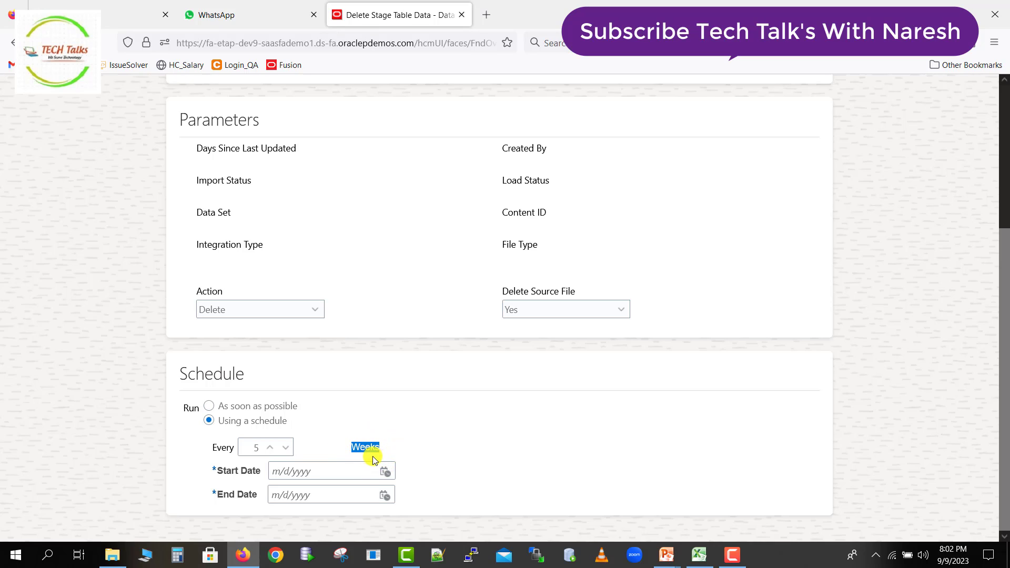
pyautogui.click(212, 412)
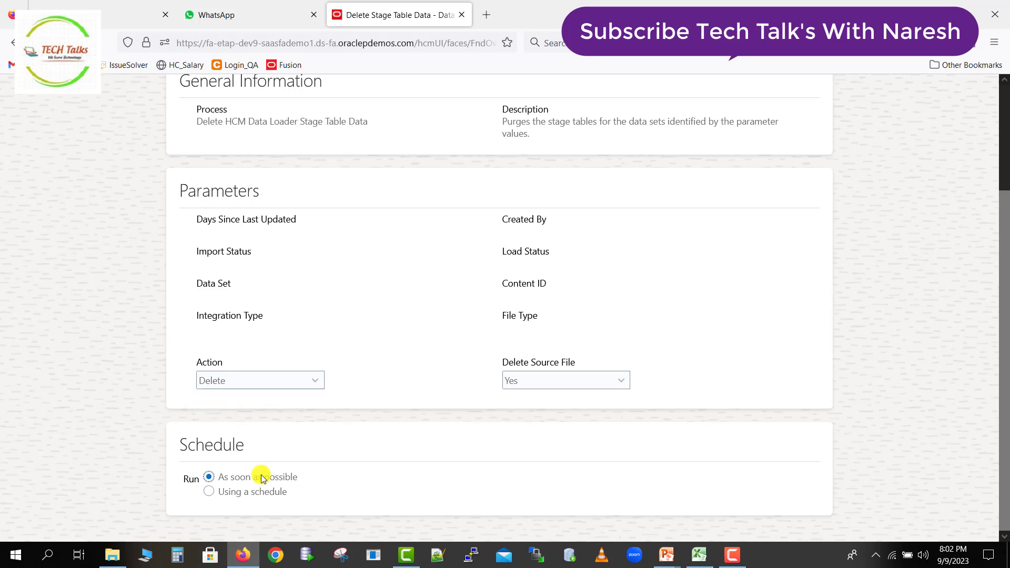
# Submit the stage table data deletion process to run as soon as possible and acknowledge the submission
pyautogui.scroll(1, 1005, 379)
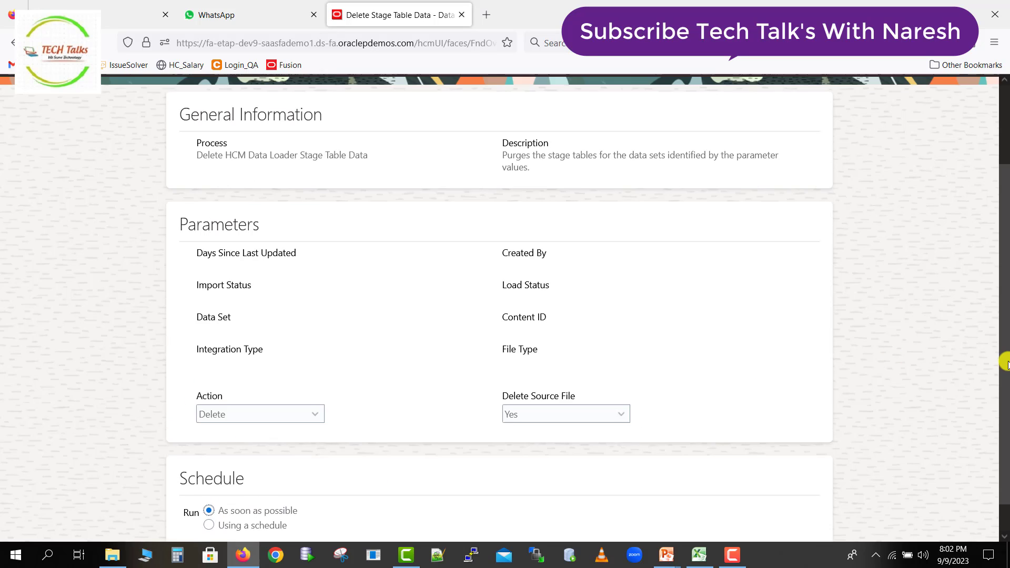
pyautogui.scroll(1, 1005, 344)
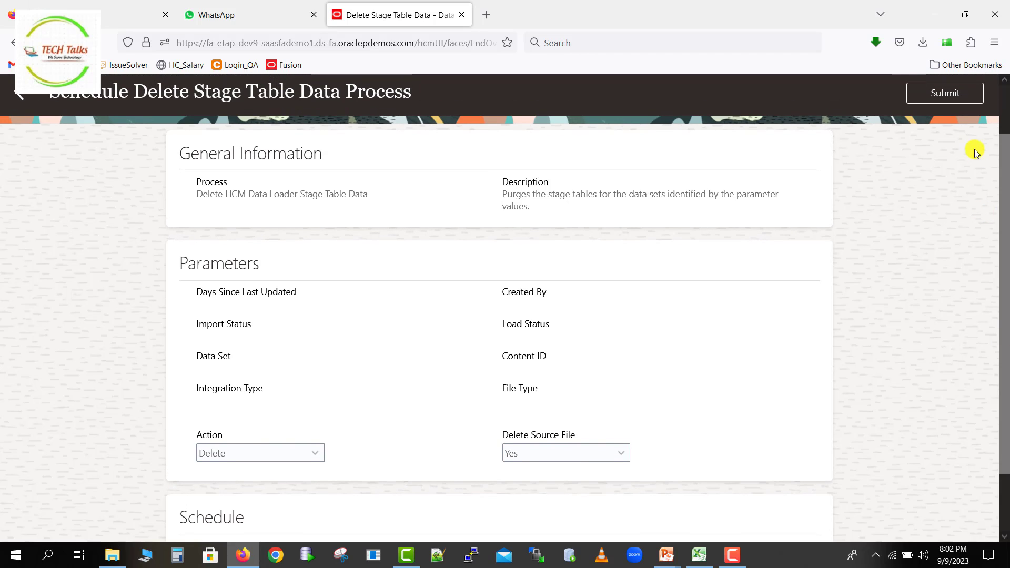
pyautogui.click(942, 100)
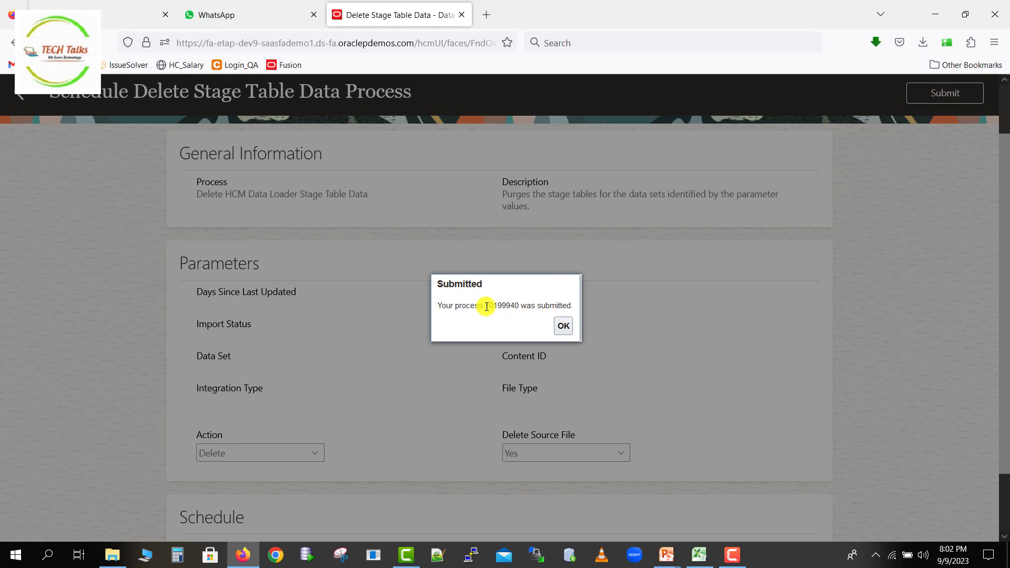
pyautogui.moveTo(486, 306); pyautogui.dragTo(521, 305)
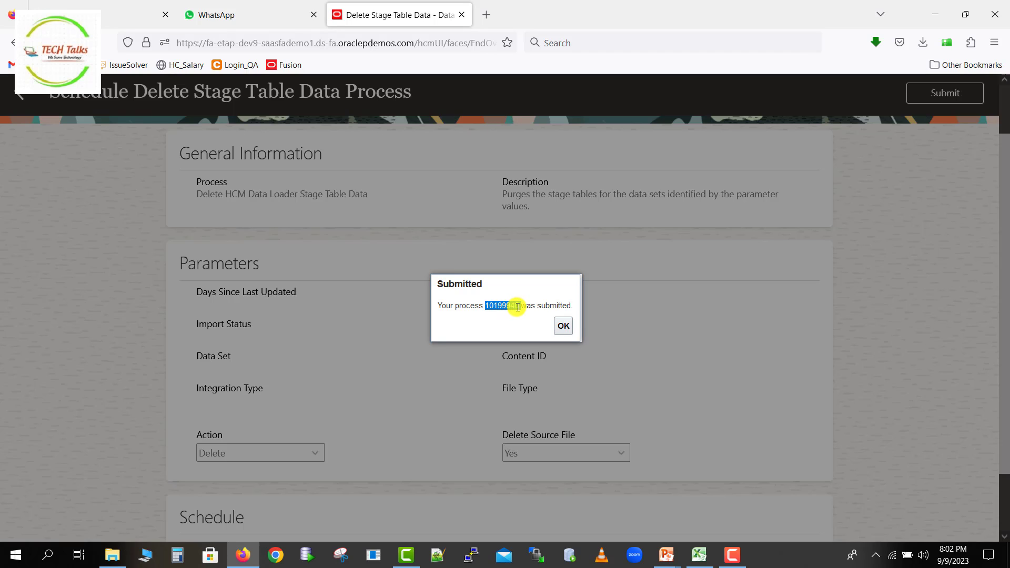
pyautogui.click(565, 326)
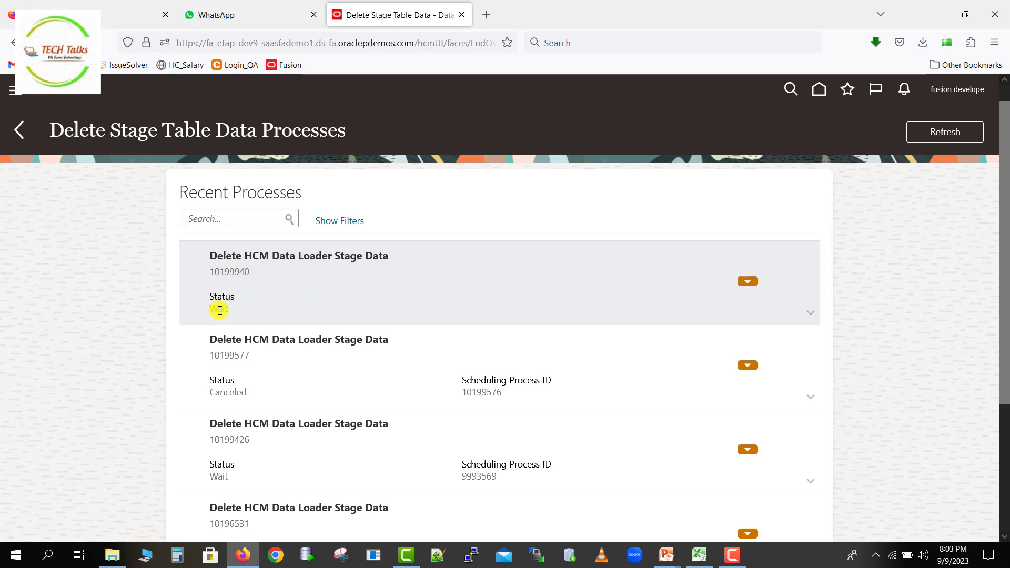
# Expand and refresh the submitted deletion process, and read its log in full-screen view before closing it
pyautogui.click(811, 317)
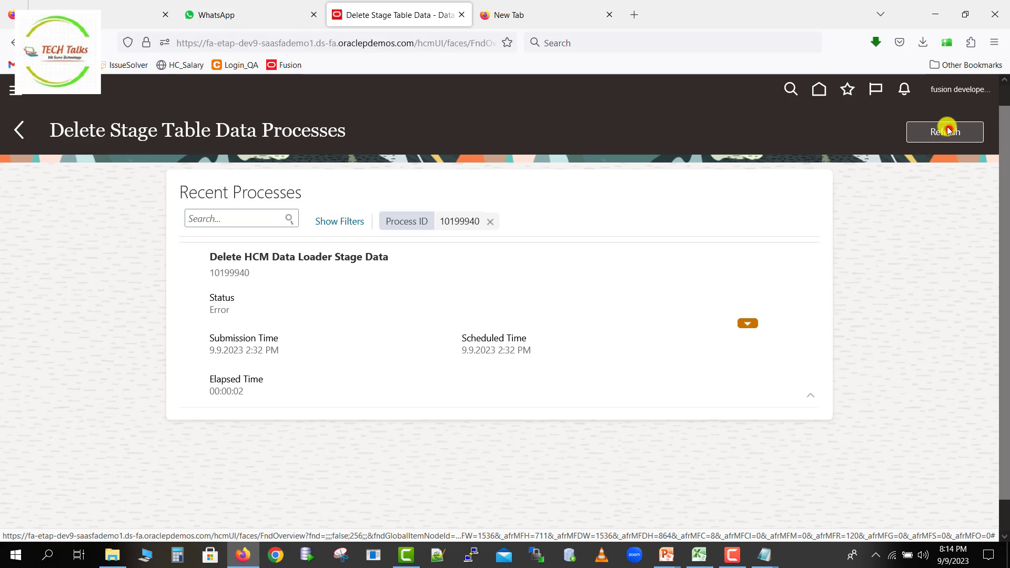
pyautogui.click(946, 132)
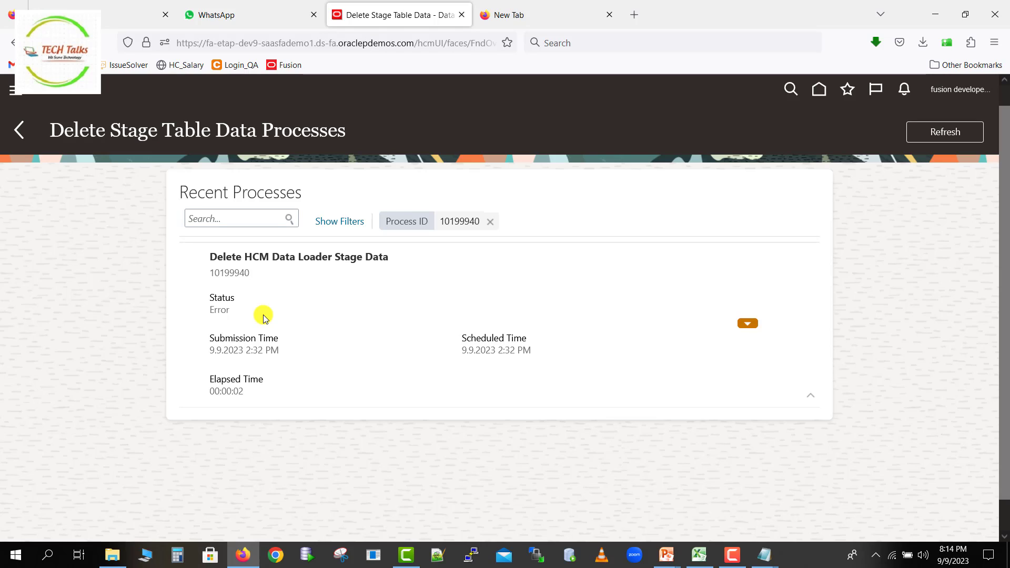
pyautogui.click(756, 324)
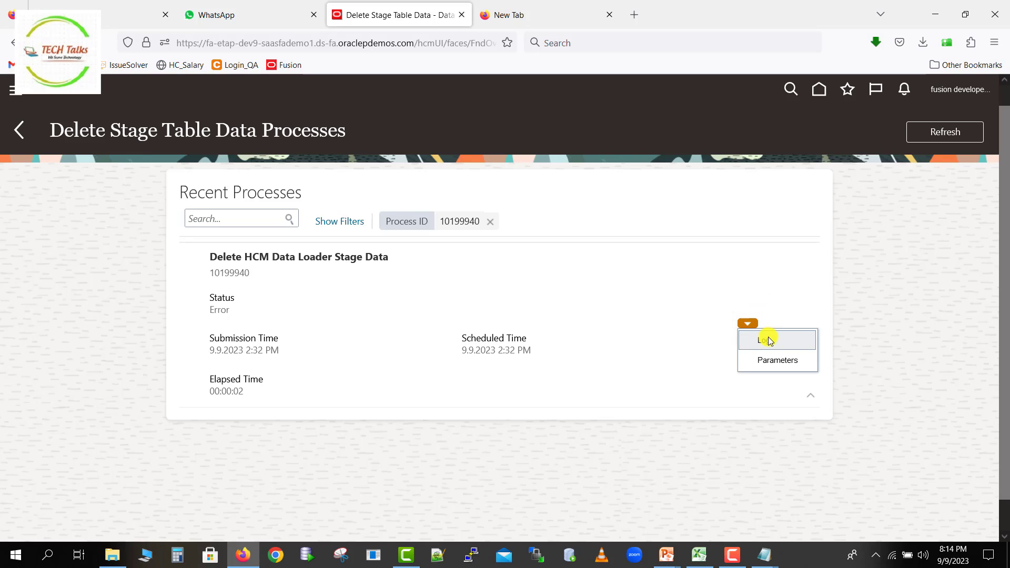
pyautogui.click(768, 340)
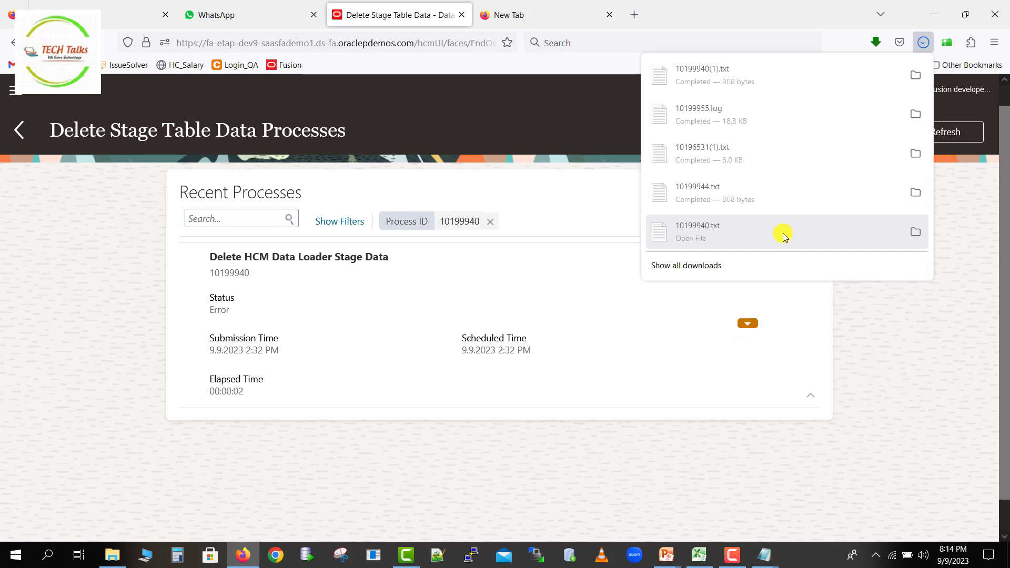
pyautogui.click(789, 94)
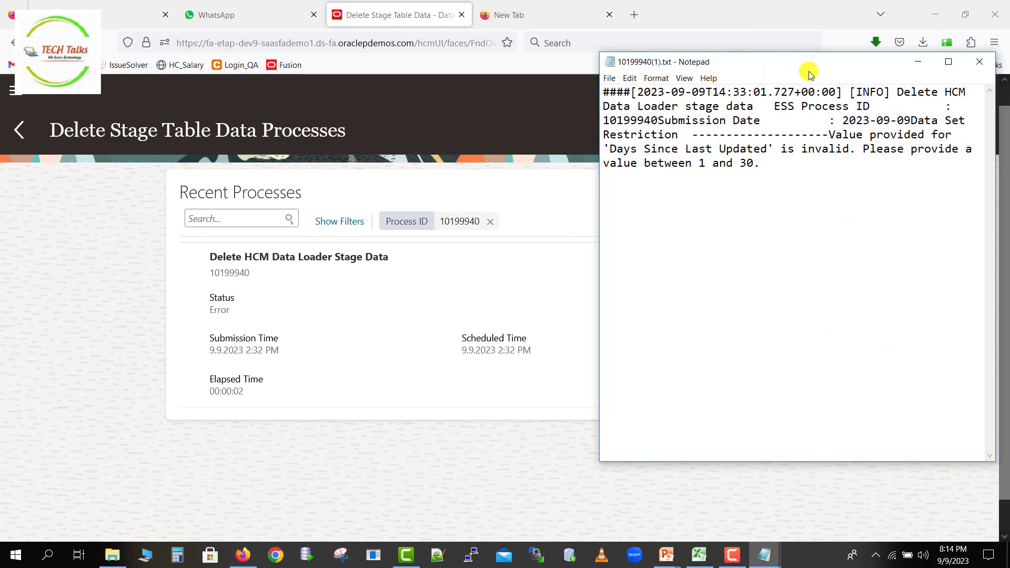
pyautogui.click(948, 61)
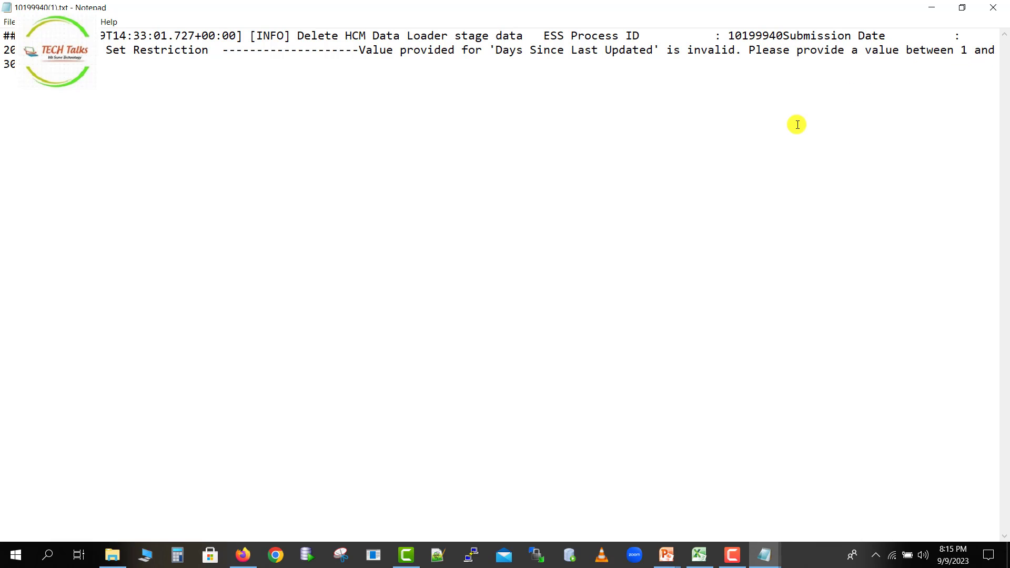
pyautogui.moveTo(661, 51); pyautogui.dragTo(489, 53)
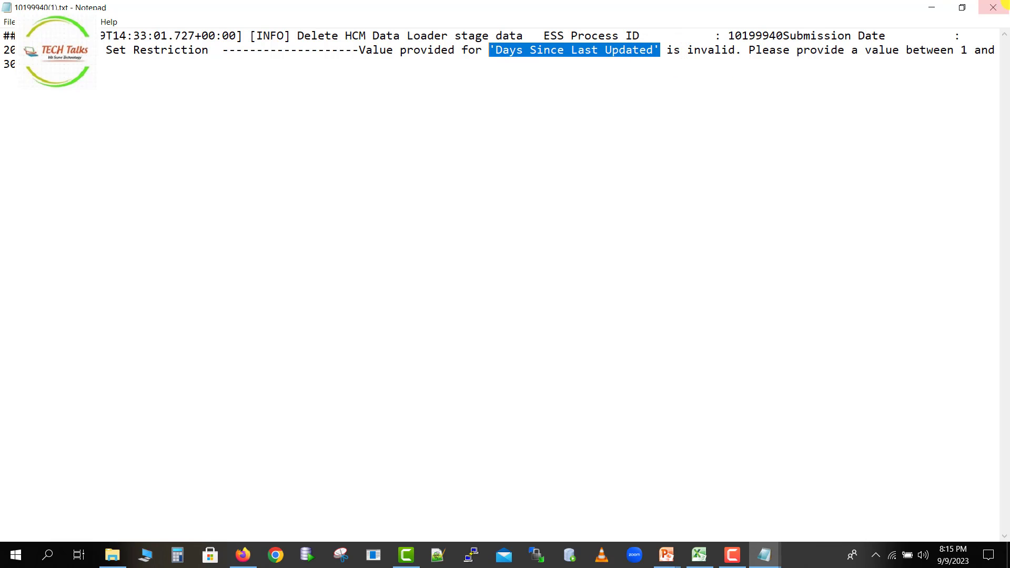
pyautogui.click(997, 8)
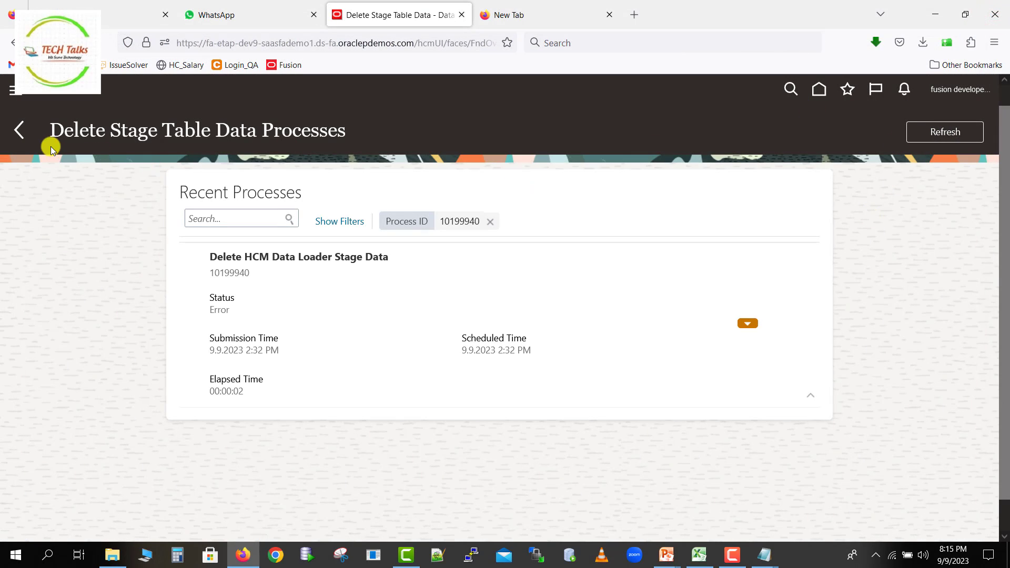
# Go back to Data Exchange, reopen Delete Stage Table Data, and start scheduling a new deletion
pyautogui.click(20, 136)
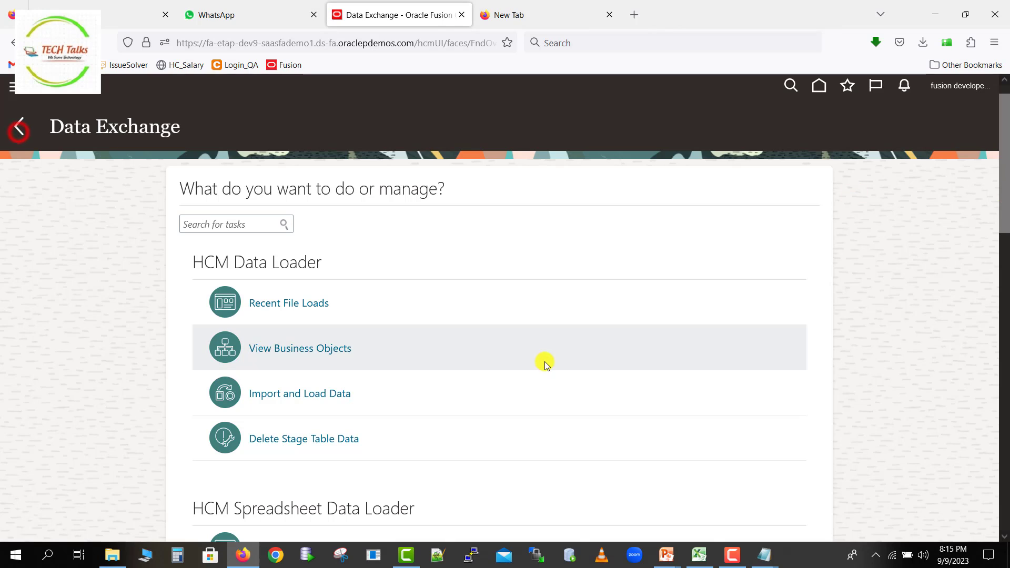
pyautogui.click(318, 443)
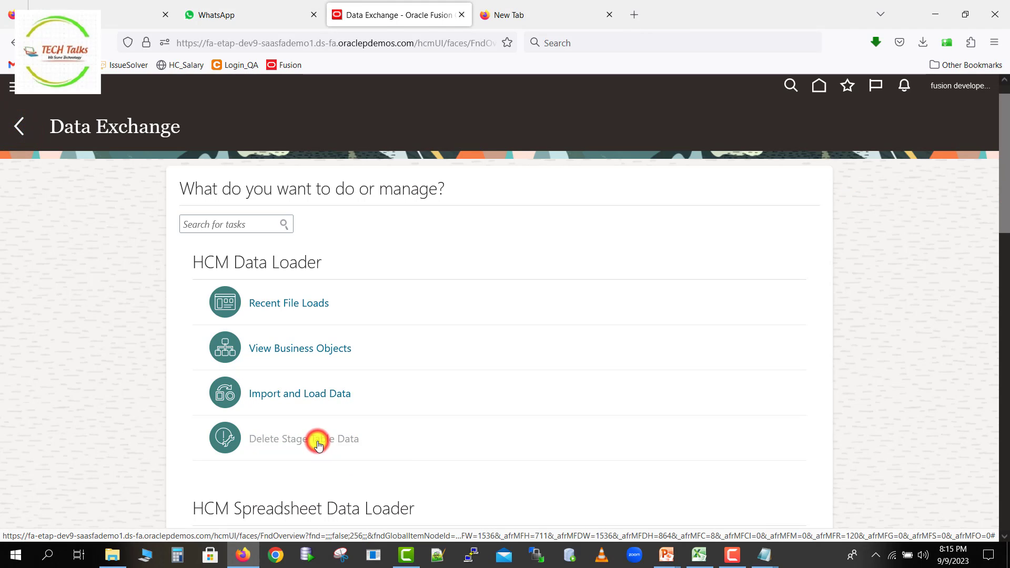
pyautogui.click(970, 133)
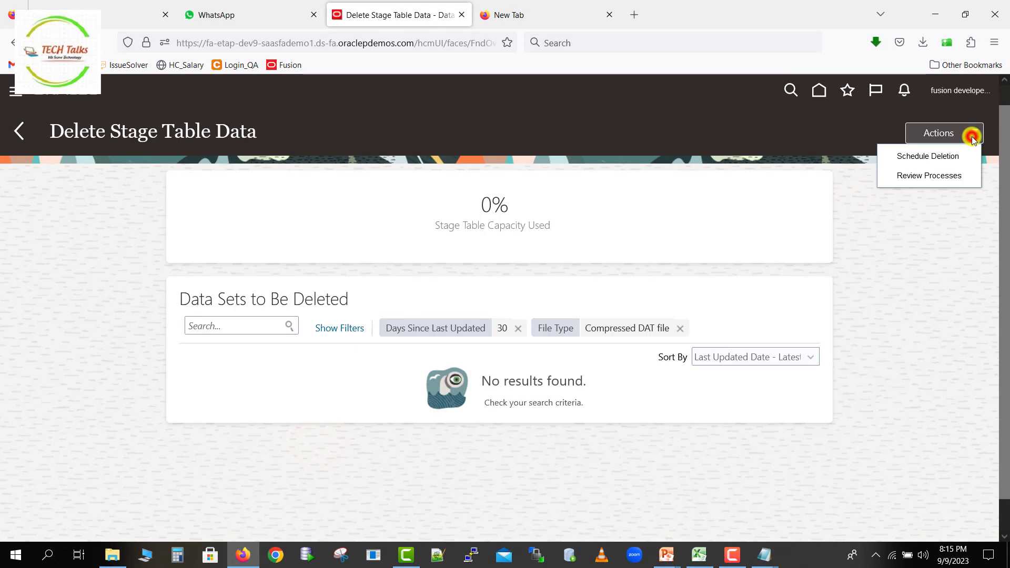
pyautogui.click(948, 156)
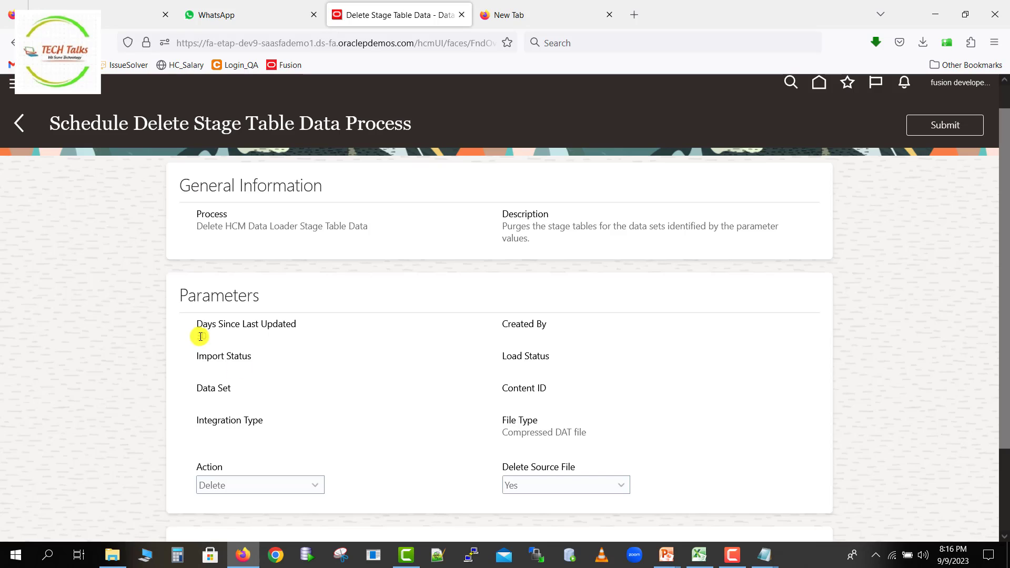
# Review the Action options, source file setting and run schedule of the new deletion process, keeping Delete as the action
pyautogui.click(316, 484)
pyautogui.click(315, 485)
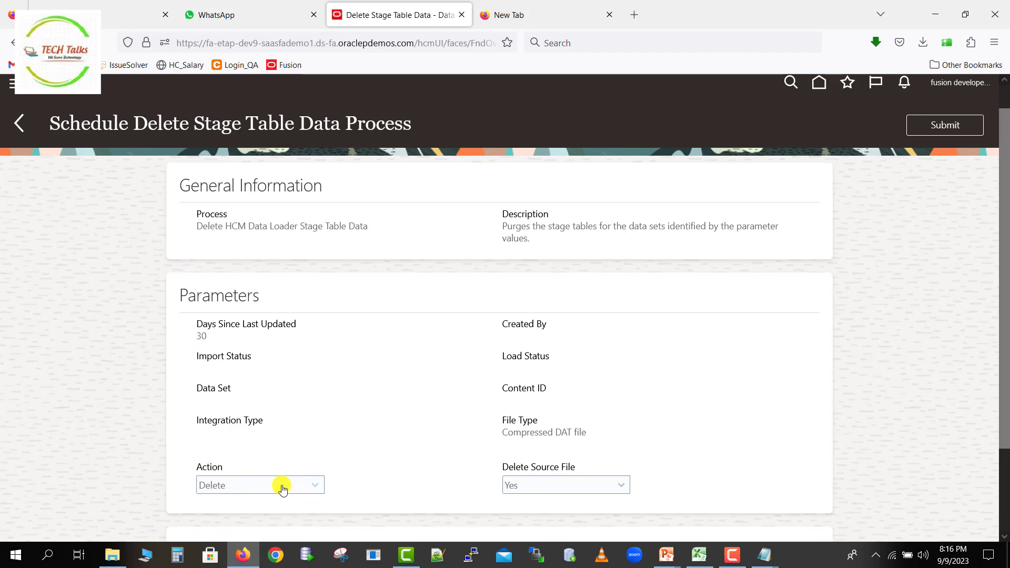
pyautogui.click(323, 486)
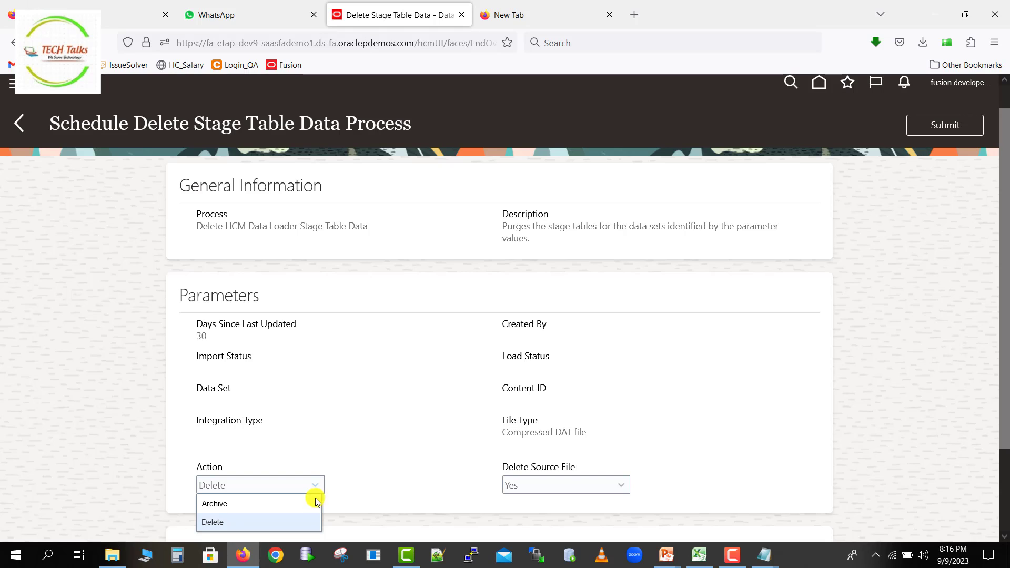
pyautogui.click(361, 491)
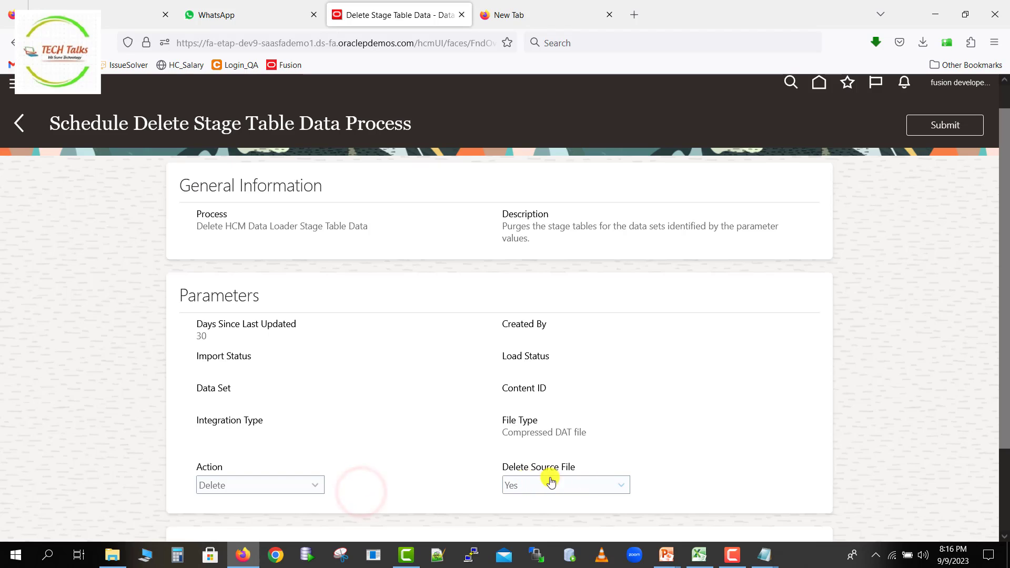
pyautogui.moveTo(1006, 391); pyautogui.dragTo(1006, 464)
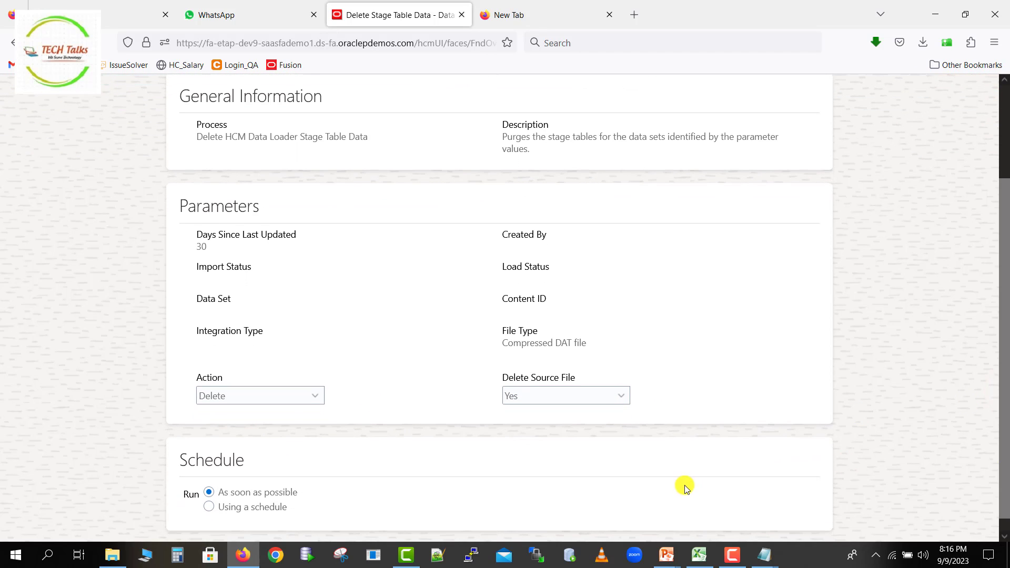
pyautogui.scroll(2, 1002, 396)
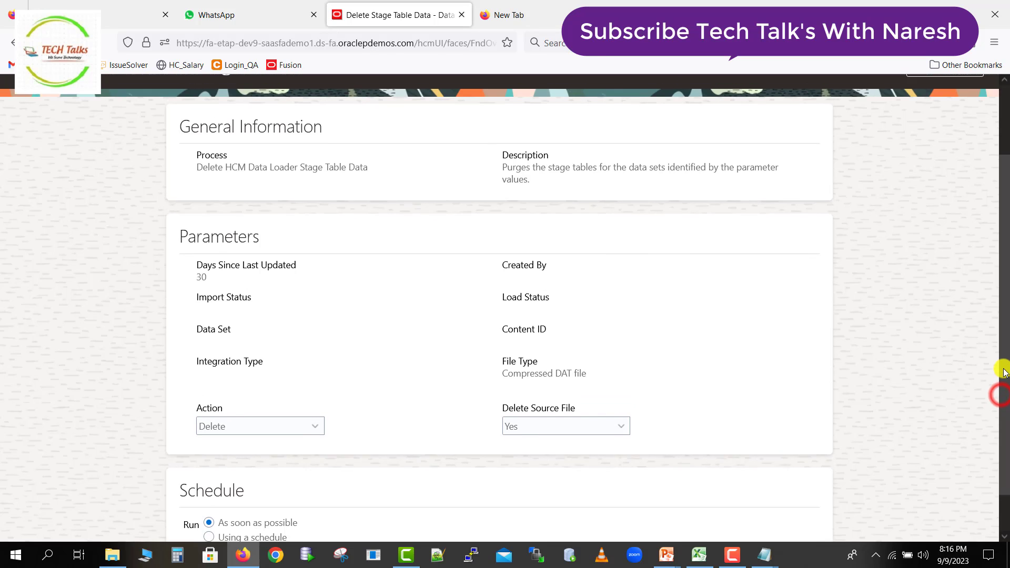
# Submit the deletion process with 30 days since last updated and acknowledge the submission
pyautogui.click(938, 98)
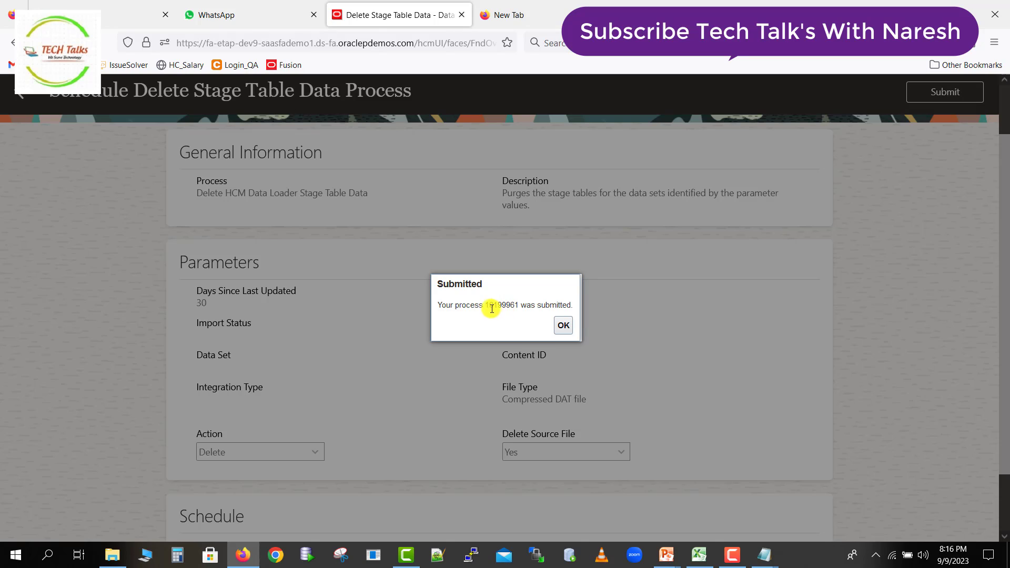
pyautogui.moveTo(487, 306); pyautogui.dragTo(519, 305)
pyautogui.click(565, 325)
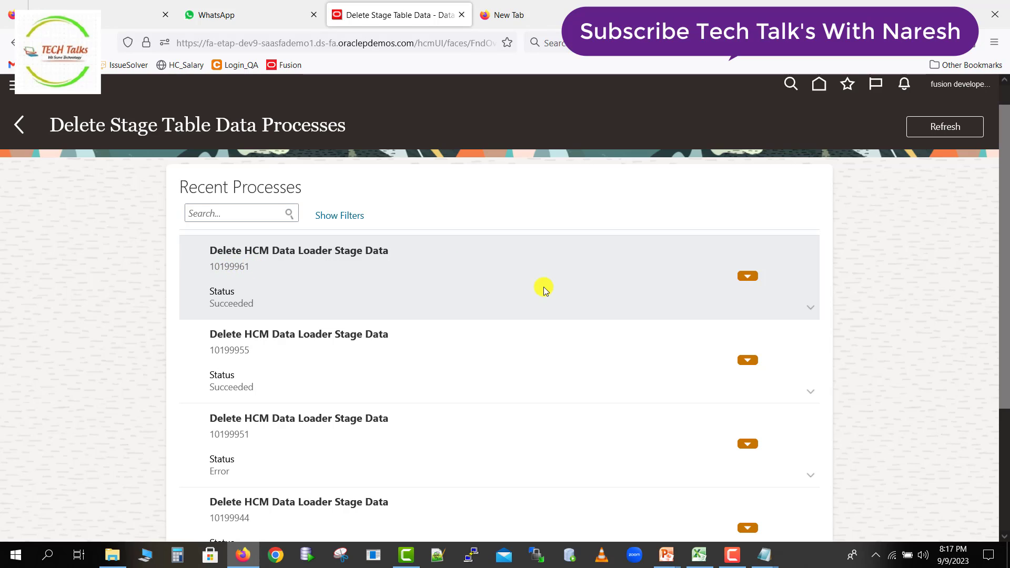
# Expand the newest deletion process in the recent processes and open its log in full-screen view
pyautogui.click(811, 309)
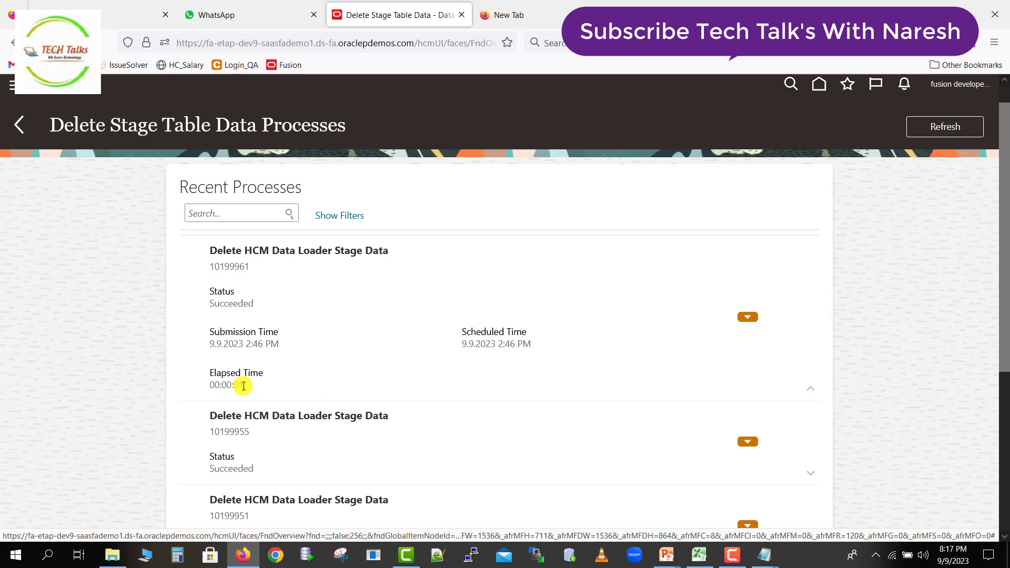
pyautogui.click(749, 318)
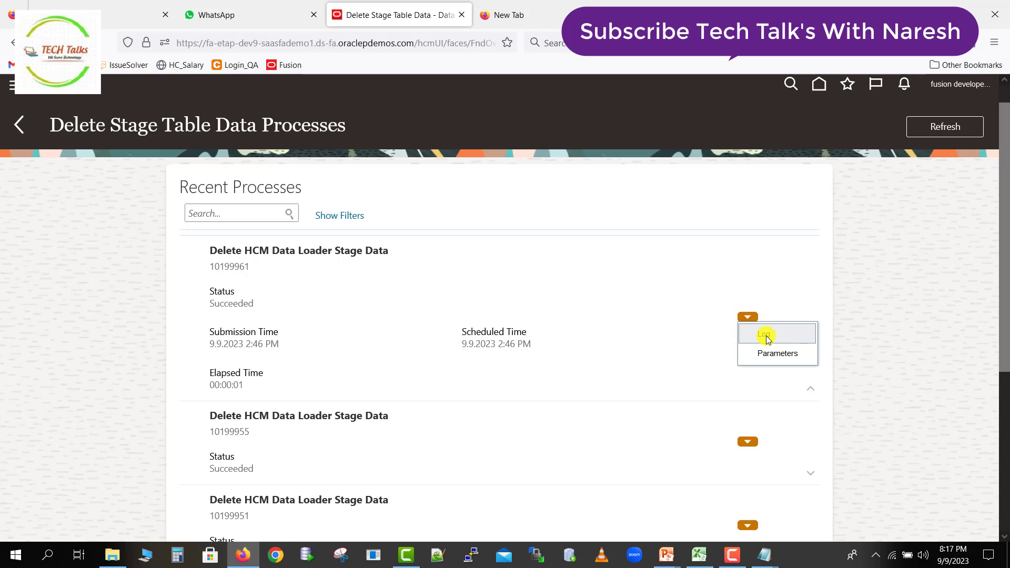
pyautogui.click(766, 337)
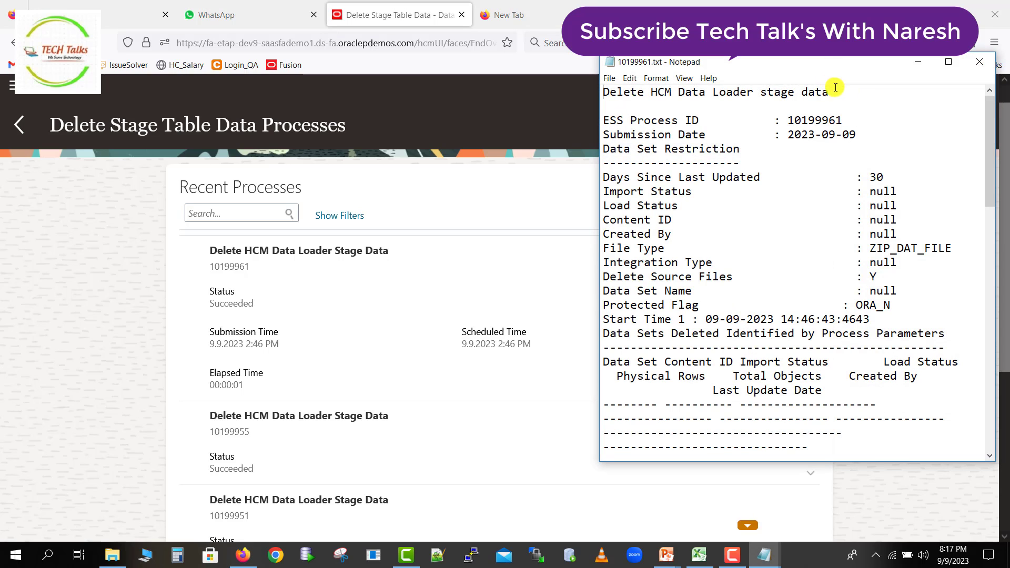
pyautogui.click(945, 61)
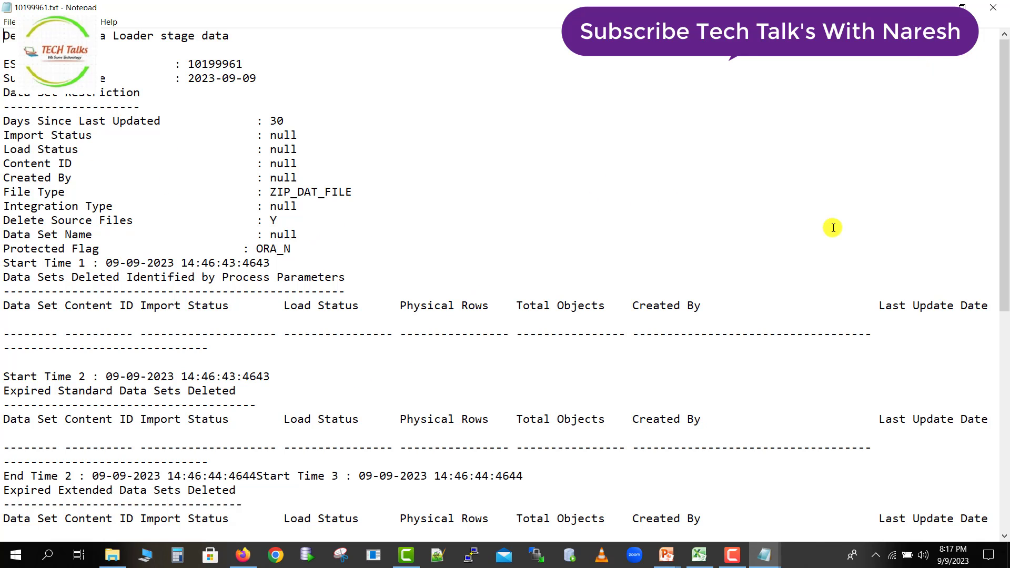
# Read through the deletion process log, return to the browser, and check the newest process's available actions with its details collapsed
pyautogui.moveTo(1004, 238); pyautogui.dragTo(1005, 440)
pyautogui.hotkey('alt', 'Tab')
pyautogui.click(752, 318)
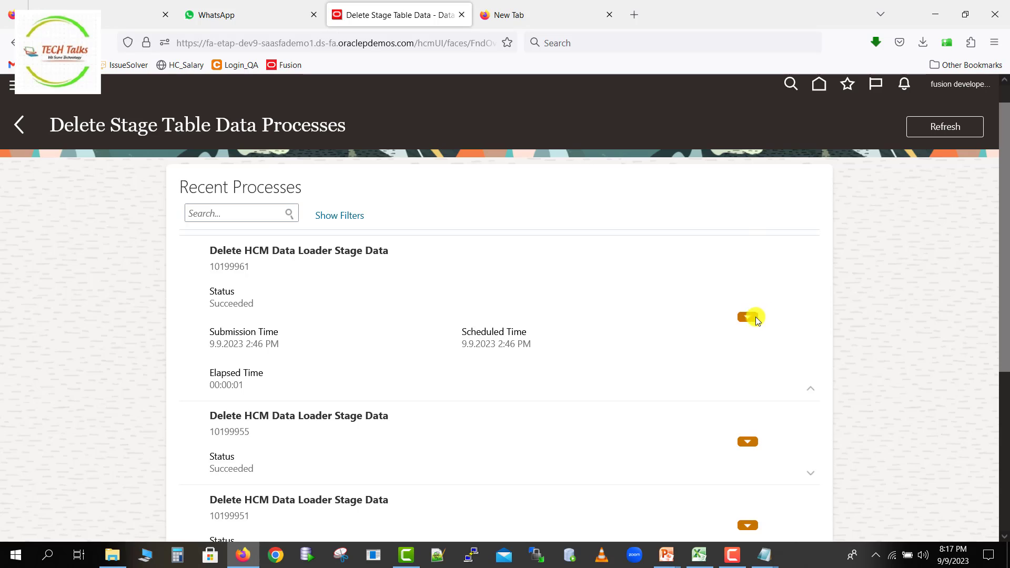
pyautogui.click(793, 334)
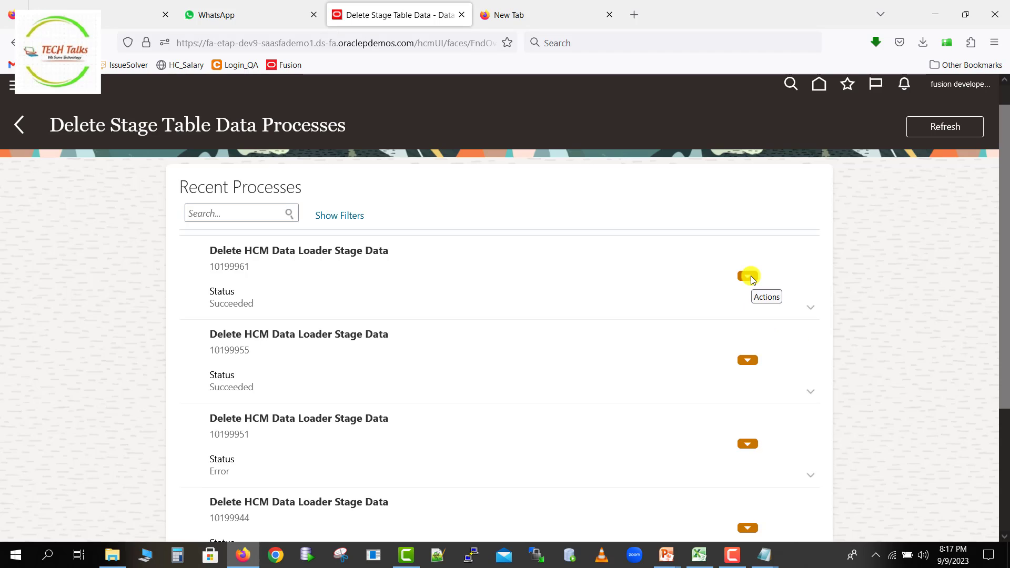
pyautogui.click(750, 275)
pyautogui.click(767, 312)
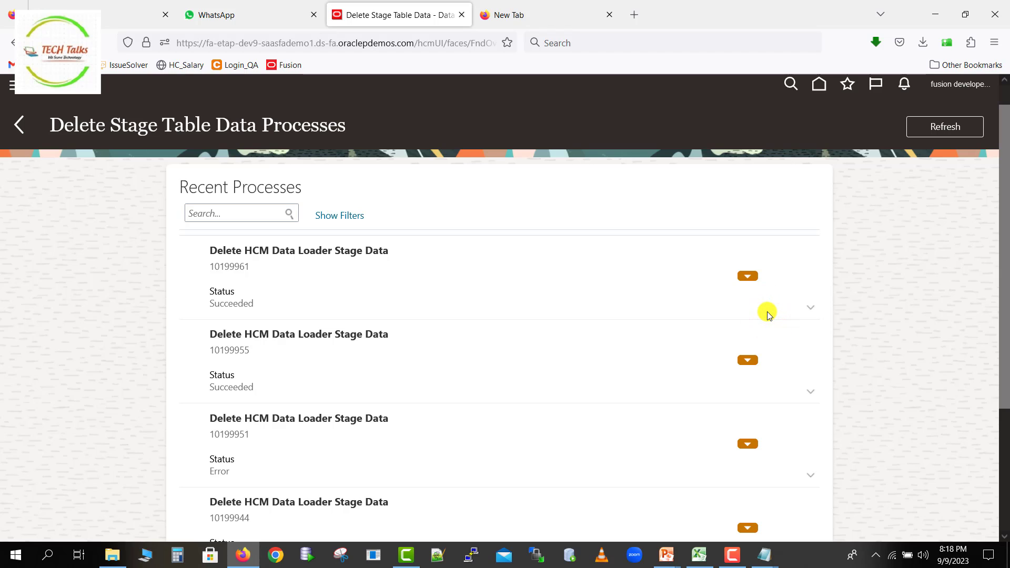
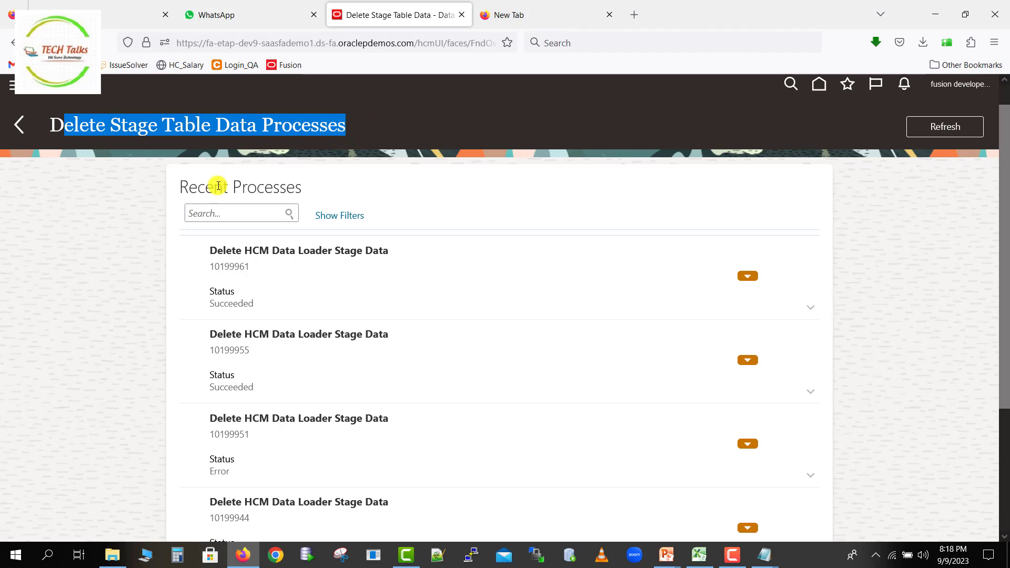
# Copy the process name "Delete HCM Data Loader Stage Data" from the newest entry and go to Scheduled Processes
pyautogui.click(395, 252)
pyautogui.moveTo(394, 254); pyautogui.dragTo(213, 255)
pyautogui.hotkey('ctrl', 'c')
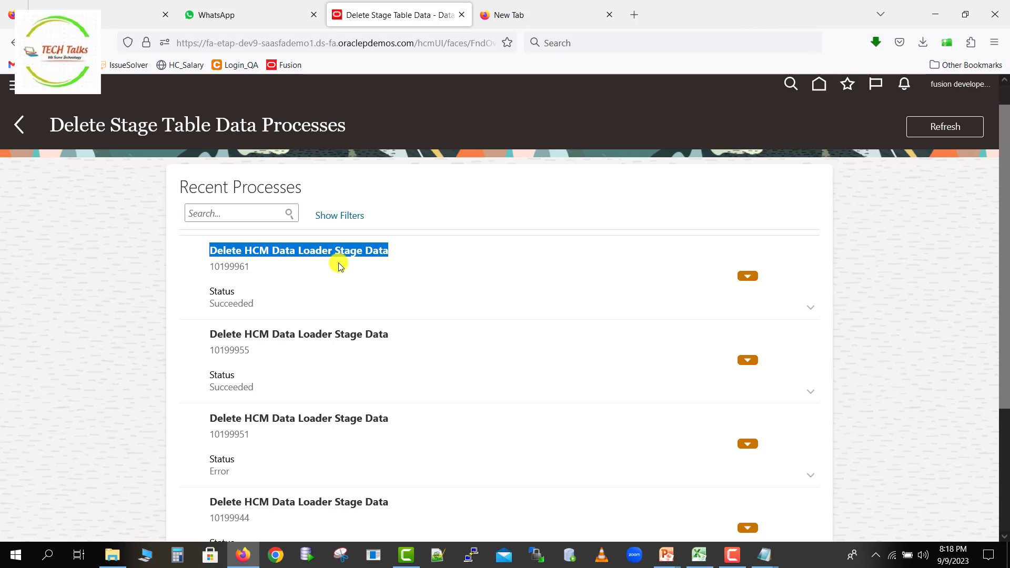
pyautogui.click(18, 90)
pyautogui.moveTo(506, 199); pyautogui.dragTo(523, 436)
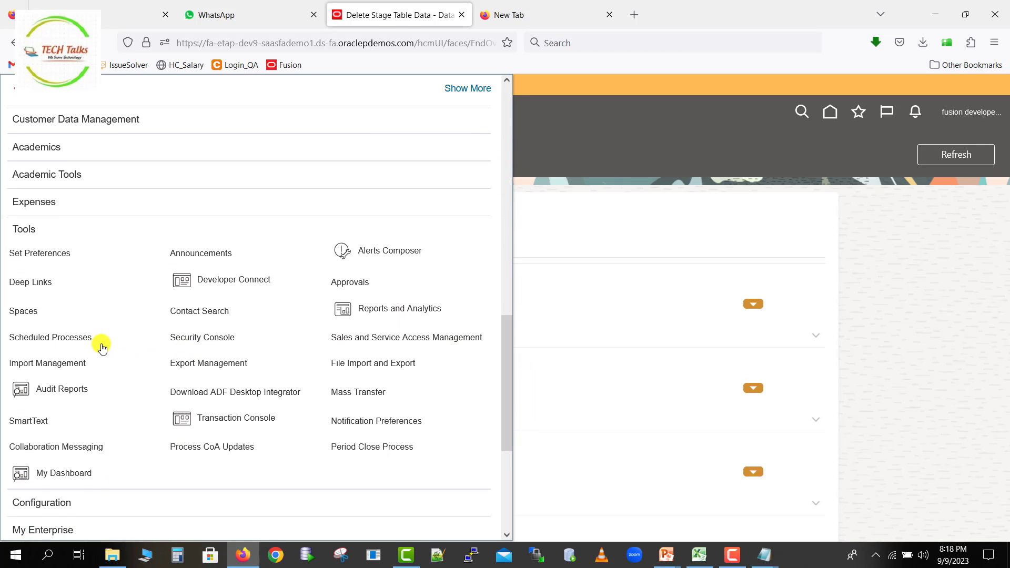
pyautogui.click(64, 343)
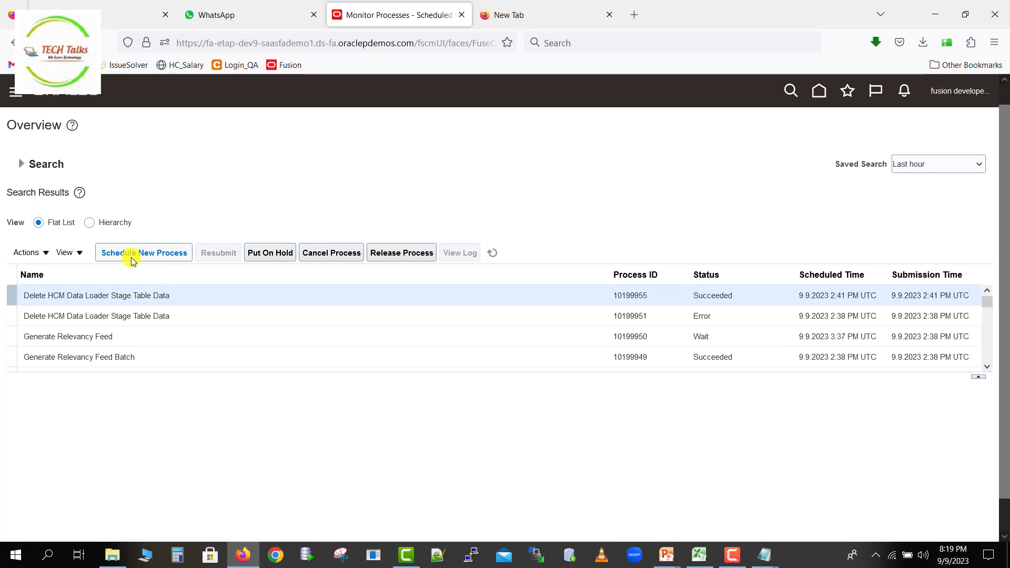
# Start scheduling a new job with the process Delete HCM Data Loader Stage Table Data and continue to its process details
pyautogui.click(162, 256)
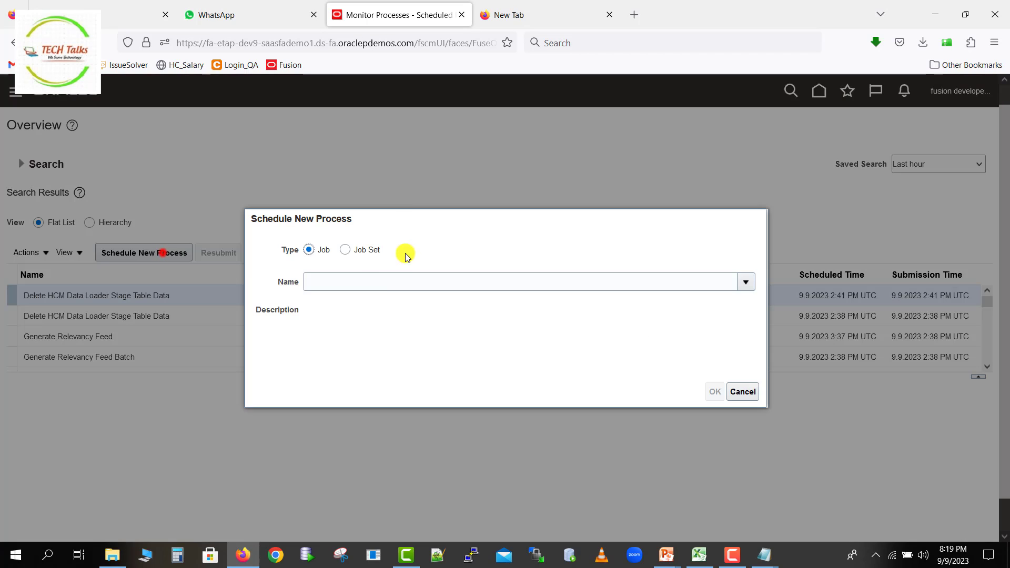
pyautogui.click(373, 289)
pyautogui.hotkey('ctrl', 'v')
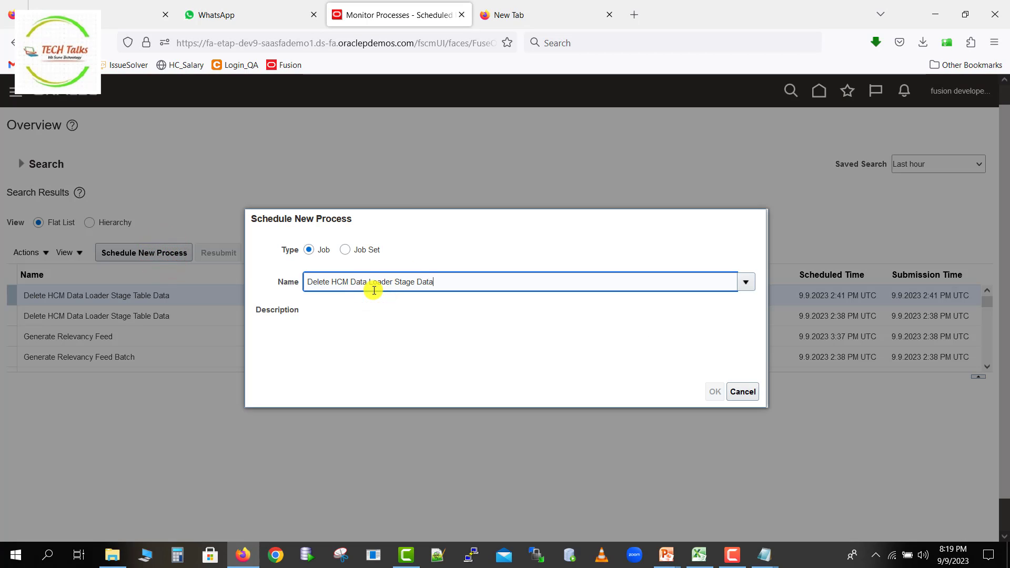
pyautogui.press('Tab')
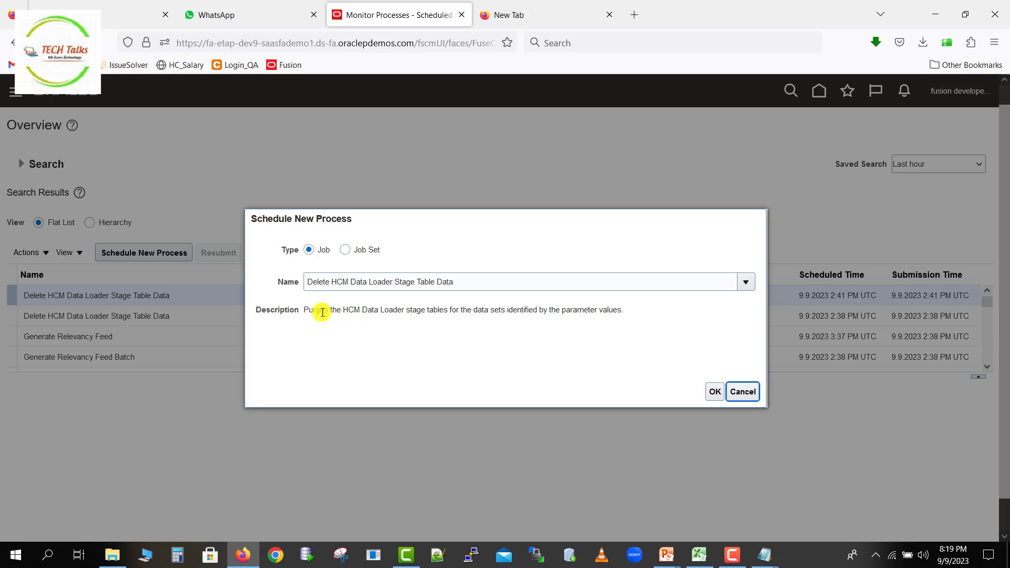
pyautogui.moveTo(304, 310); pyautogui.dragTo(640, 318)
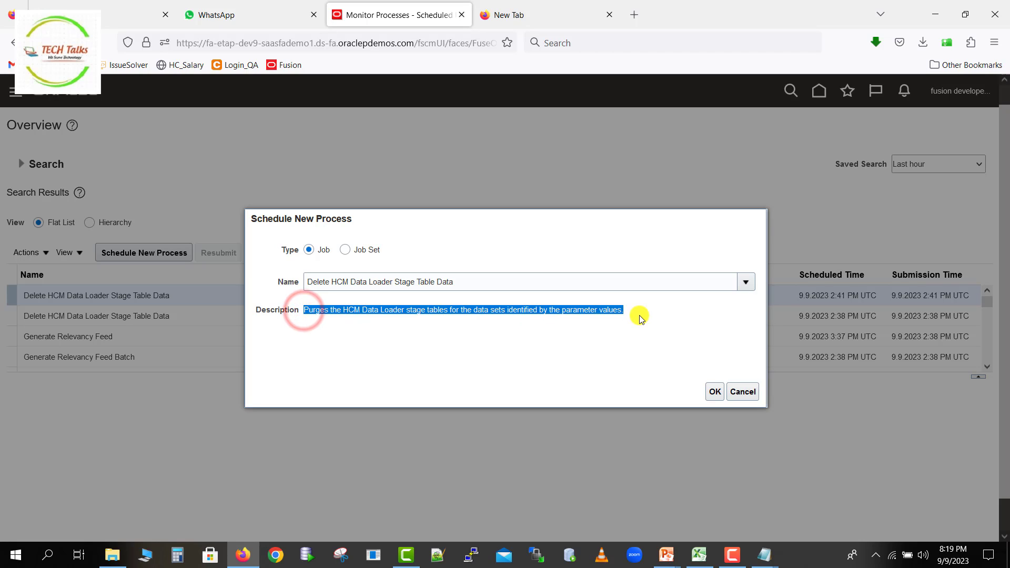
pyautogui.click(714, 392)
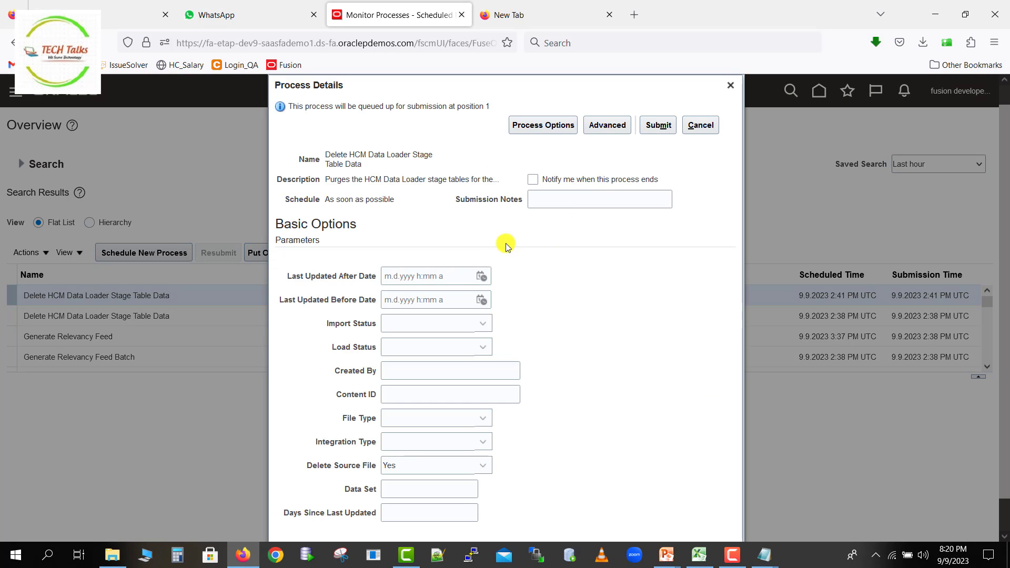
# Review the Import Status, Load Status and Delete Source File options in the process parameters
pyautogui.click(482, 323)
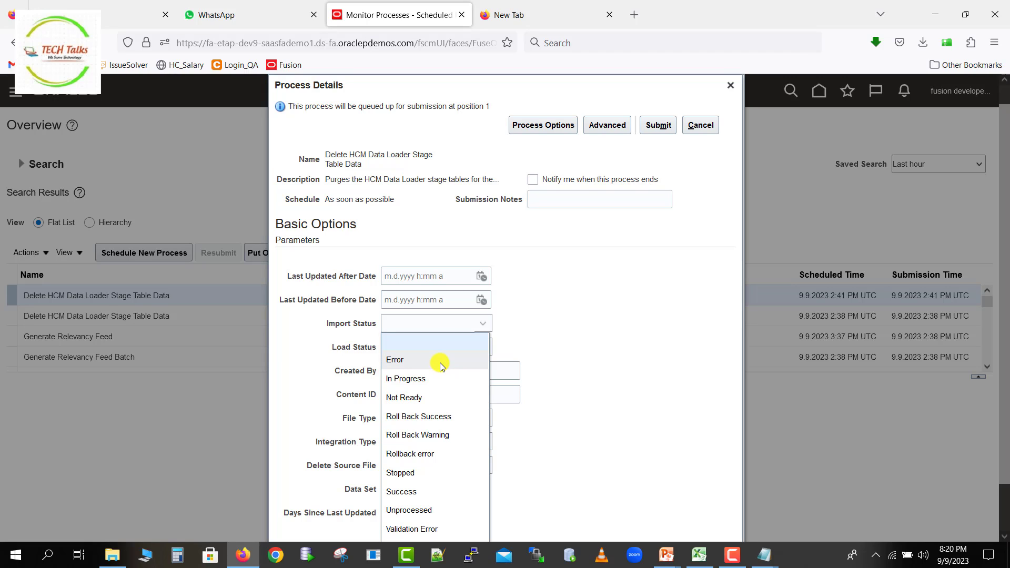
pyautogui.click(540, 342)
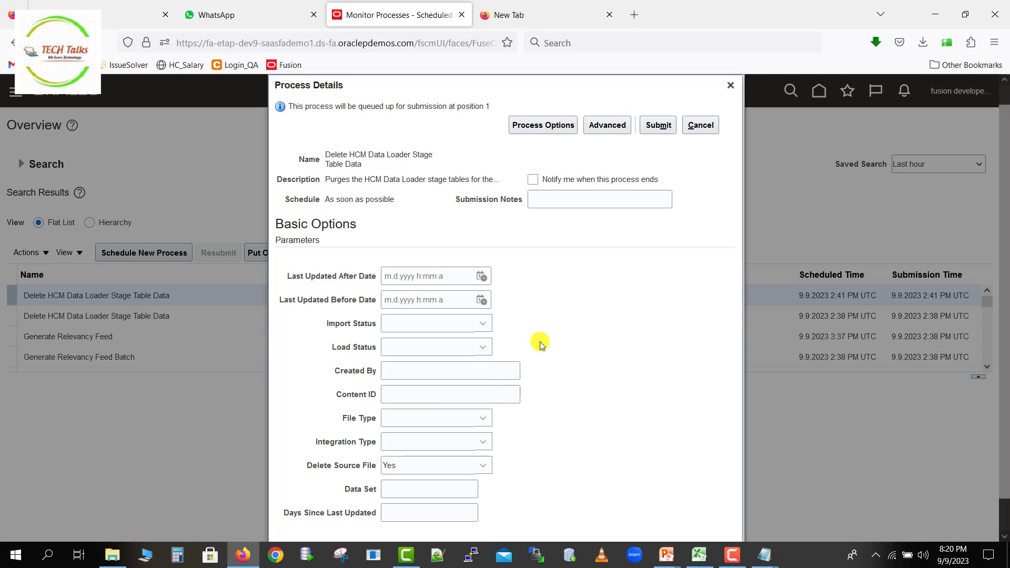
pyautogui.click(481, 347)
pyautogui.click(481, 346)
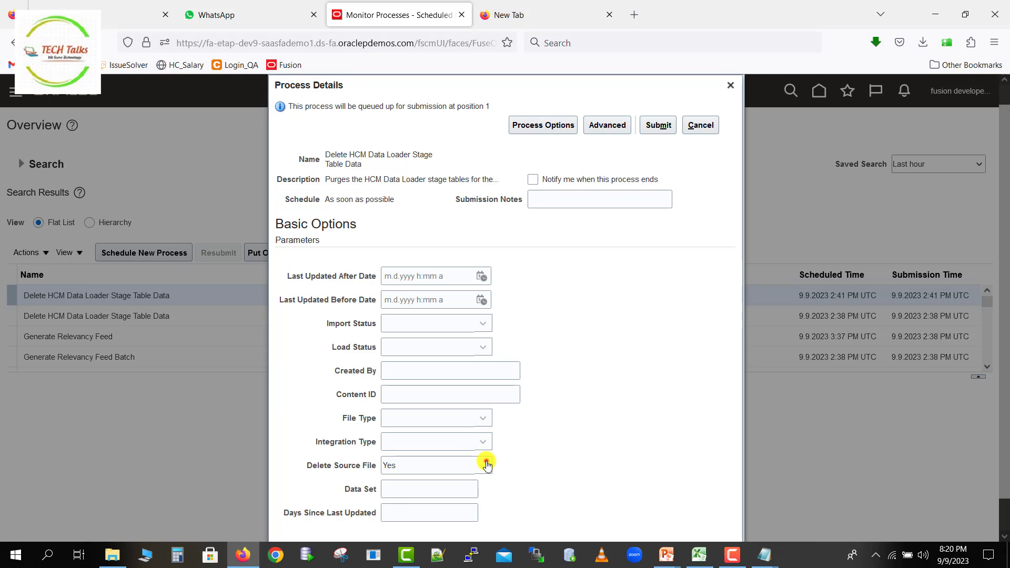
pyautogui.click(487, 465)
pyautogui.click(485, 463)
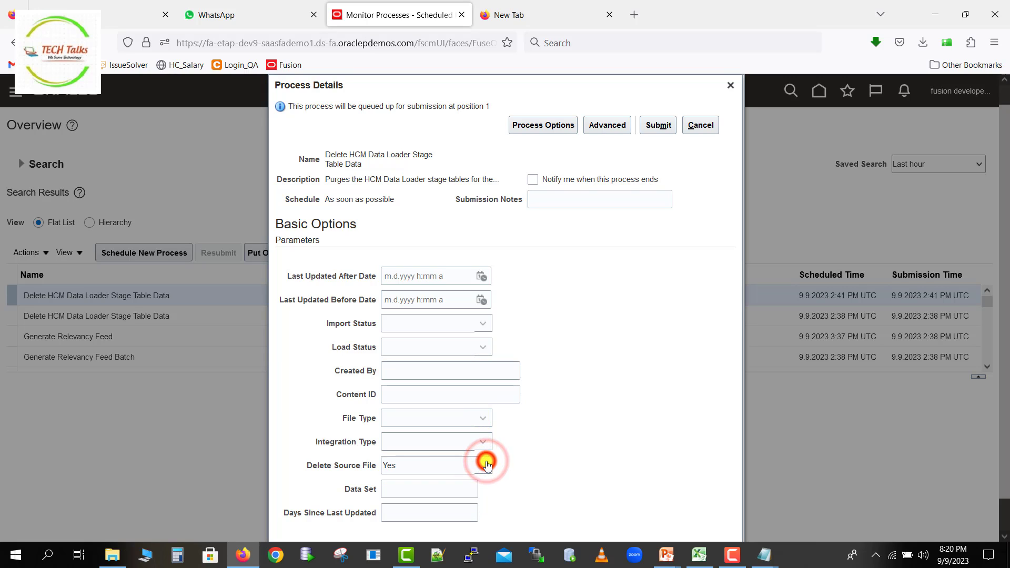
# Set Days Since Last Updated to 30, submit the deletion process, and acknowledge the confirmation
pyautogui.click(445, 515)
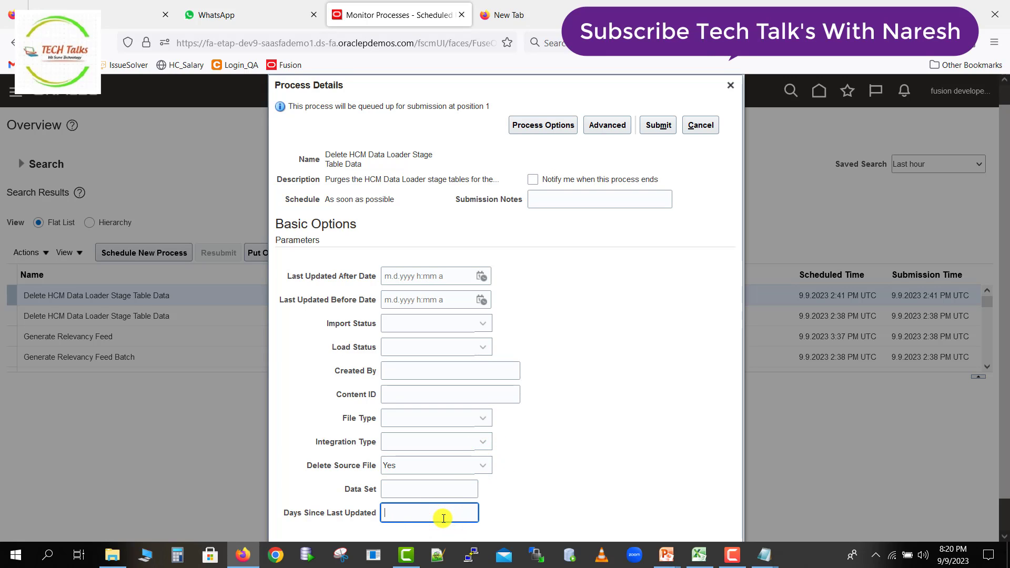
pyautogui.write('30')
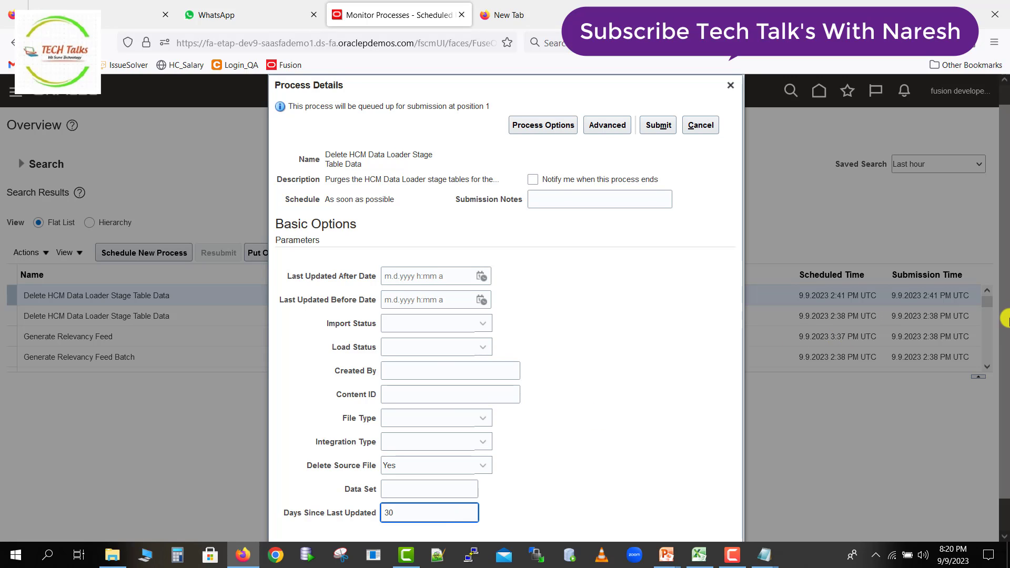
pyautogui.scroll(-1, 1005, 321)
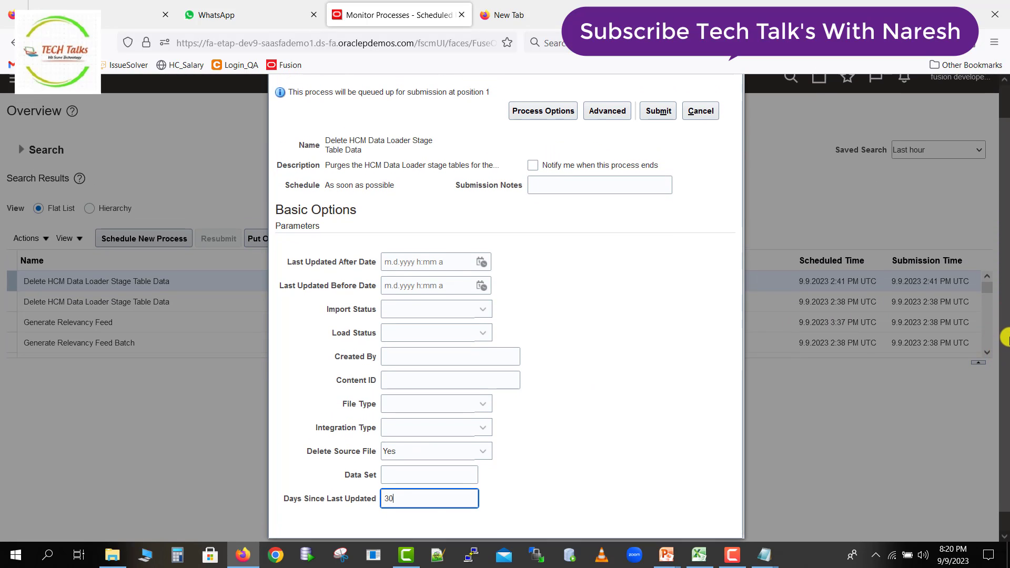
pyautogui.scroll(1, 1005, 338)
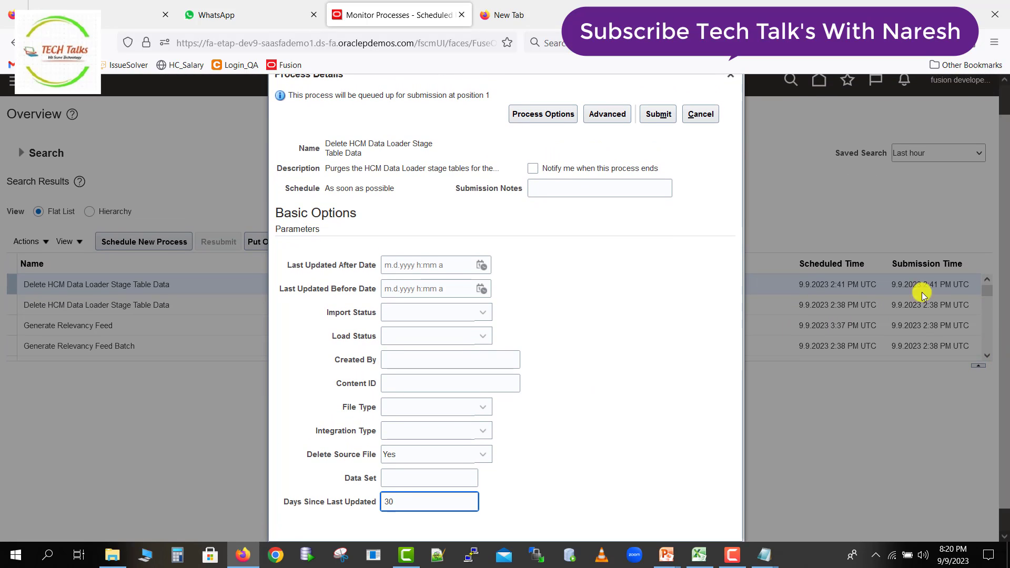
pyautogui.click(660, 115)
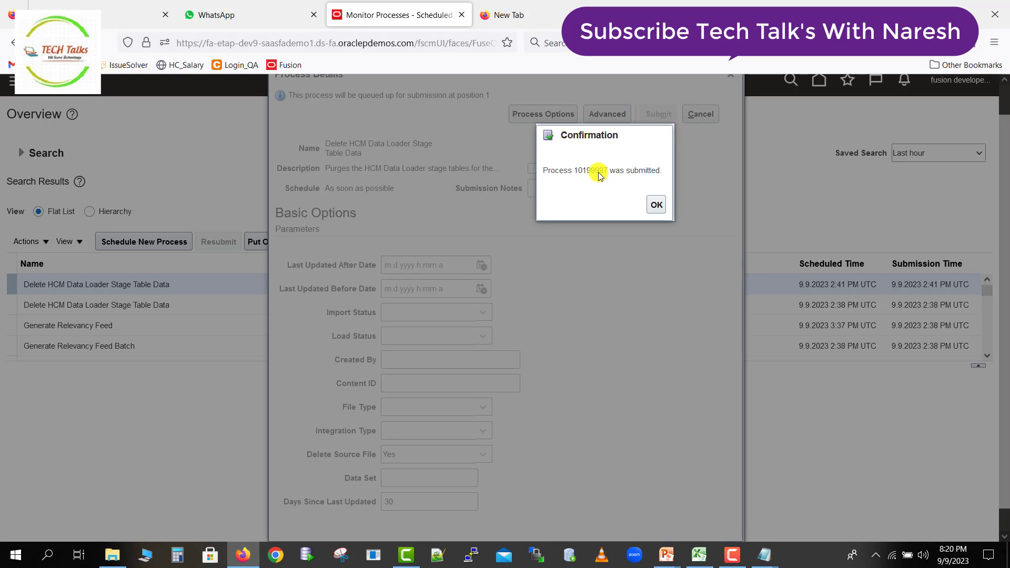
pyautogui.click(652, 198)
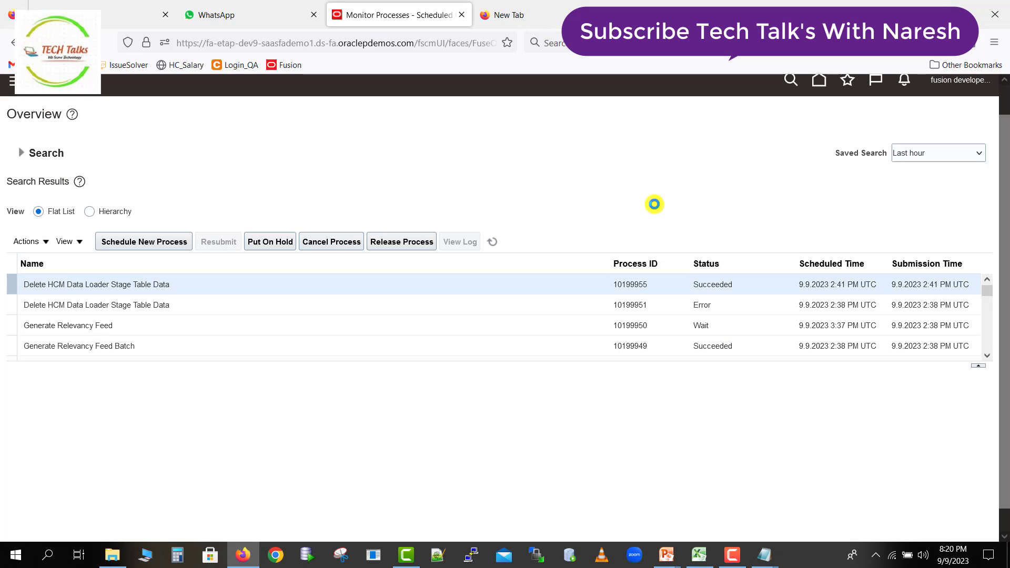
# Refresh the scheduled process list and show the details of the newest Delete HCM Data Loader Stage Table Data process
pyautogui.click(493, 243)
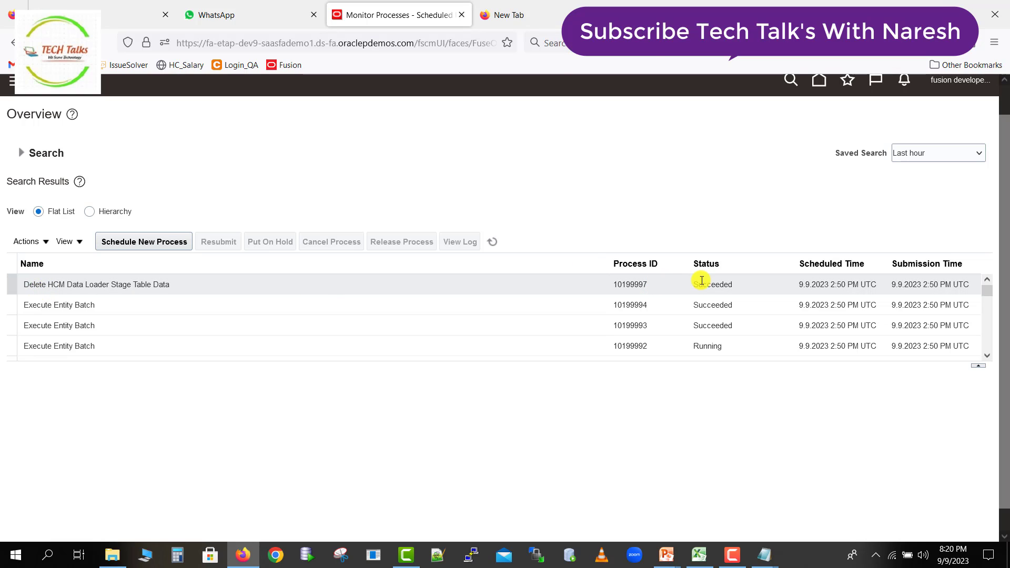
pyautogui.click(495, 245)
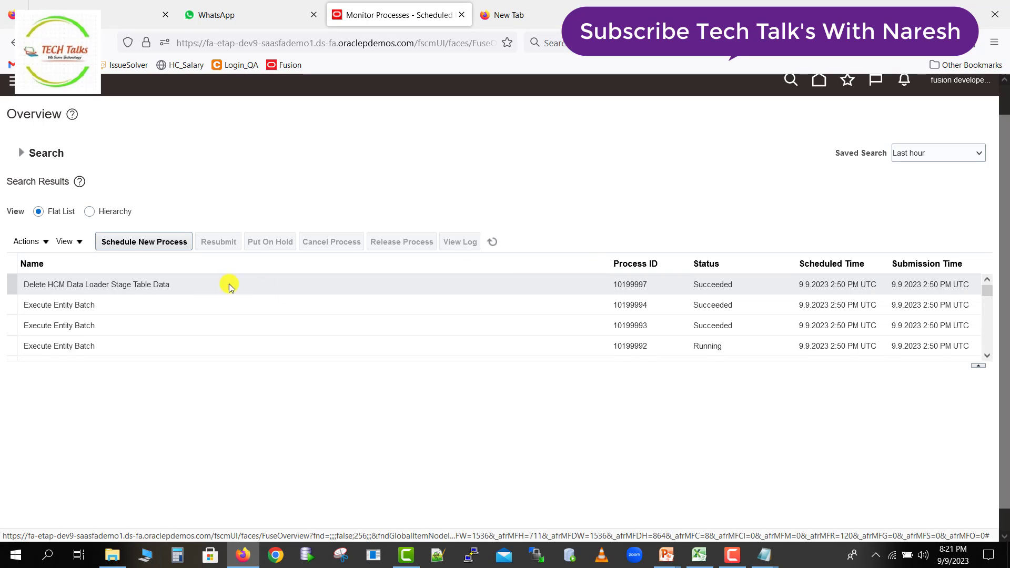
pyautogui.doubleClick(171, 283)
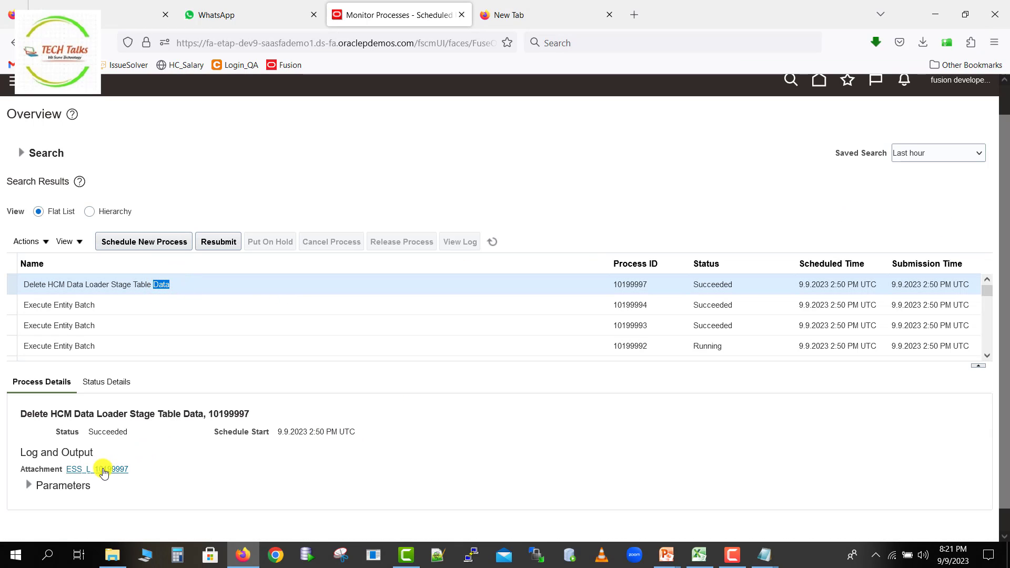
# Download the process's log attachment, open it to review the deletion results, and close it
pyautogui.click(104, 469)
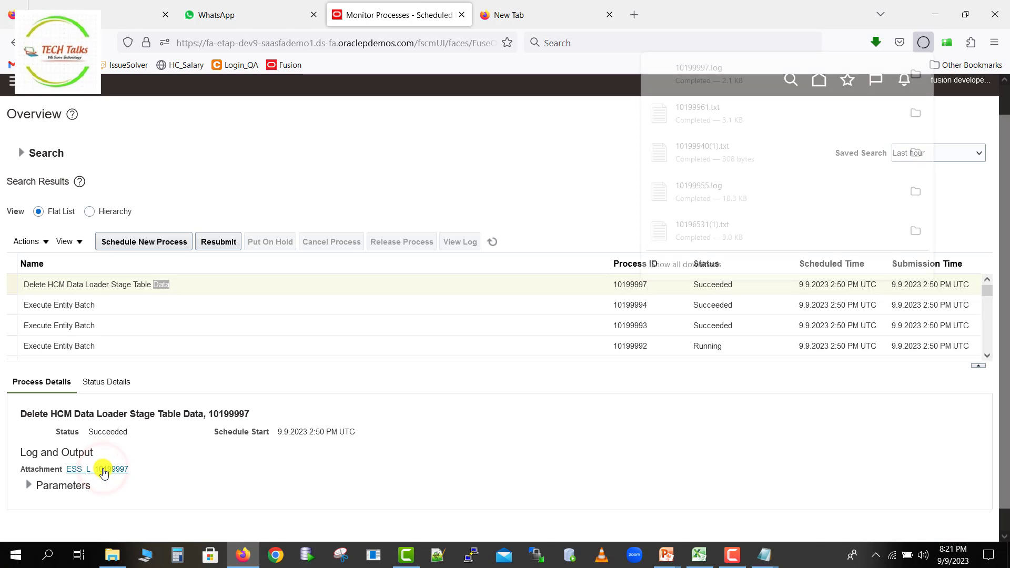
pyautogui.click(698, 83)
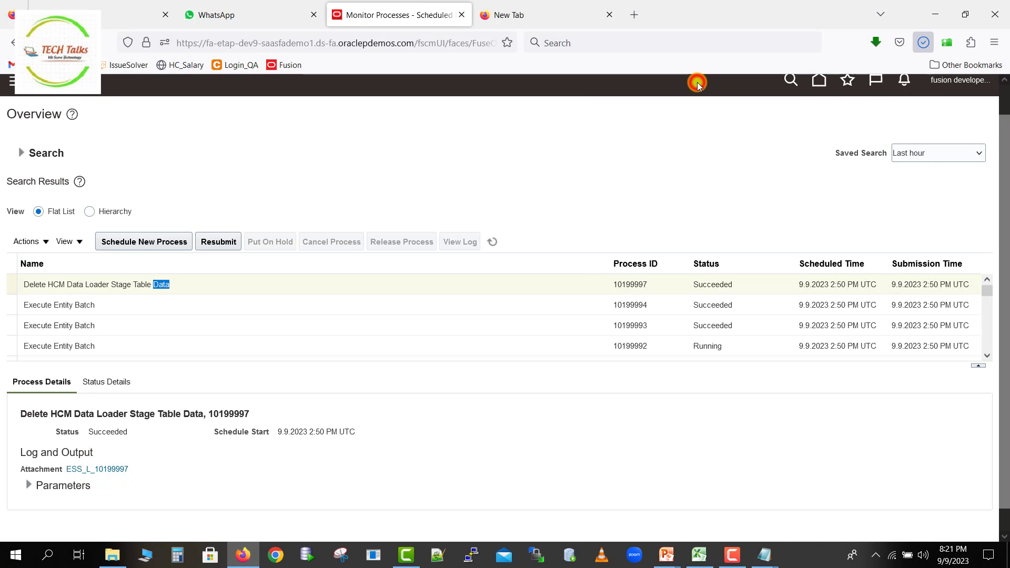
pyautogui.click(943, 64)
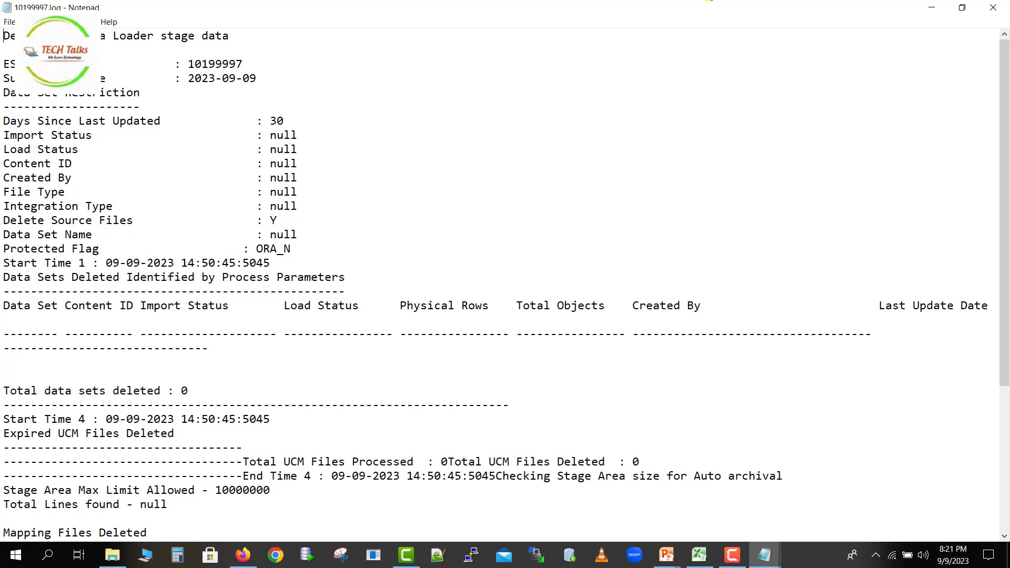
pyautogui.click(1007, 3)
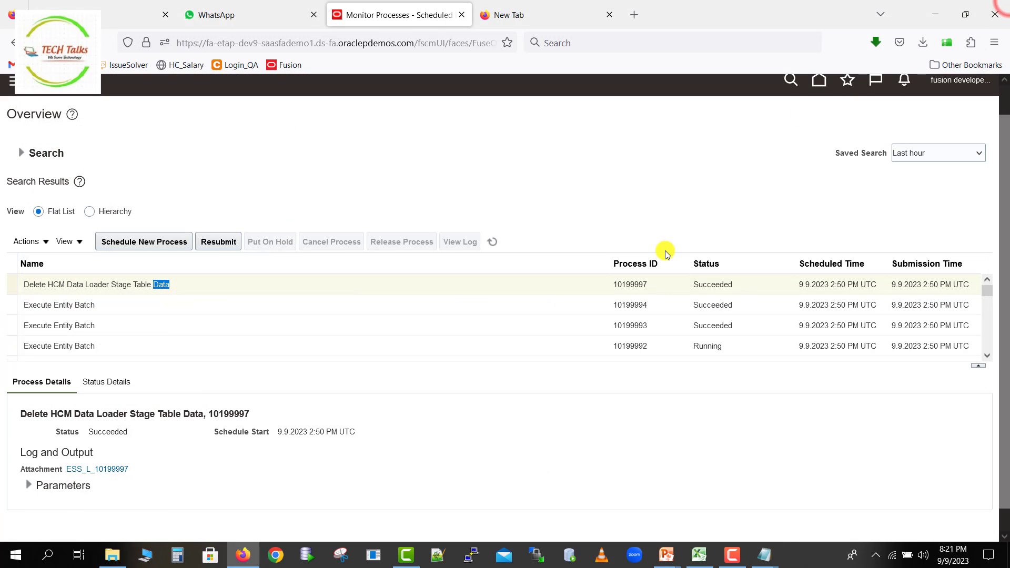